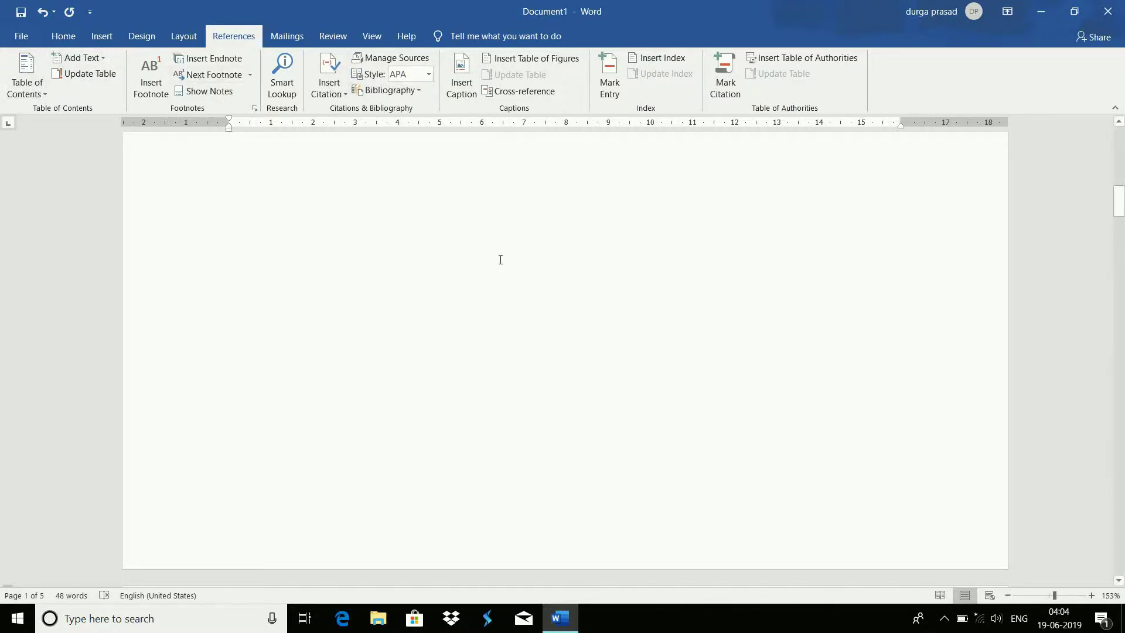
# Examine the table of contents on the first page and the built-in table of contents styles on offer
pyautogui.click(499, 278)
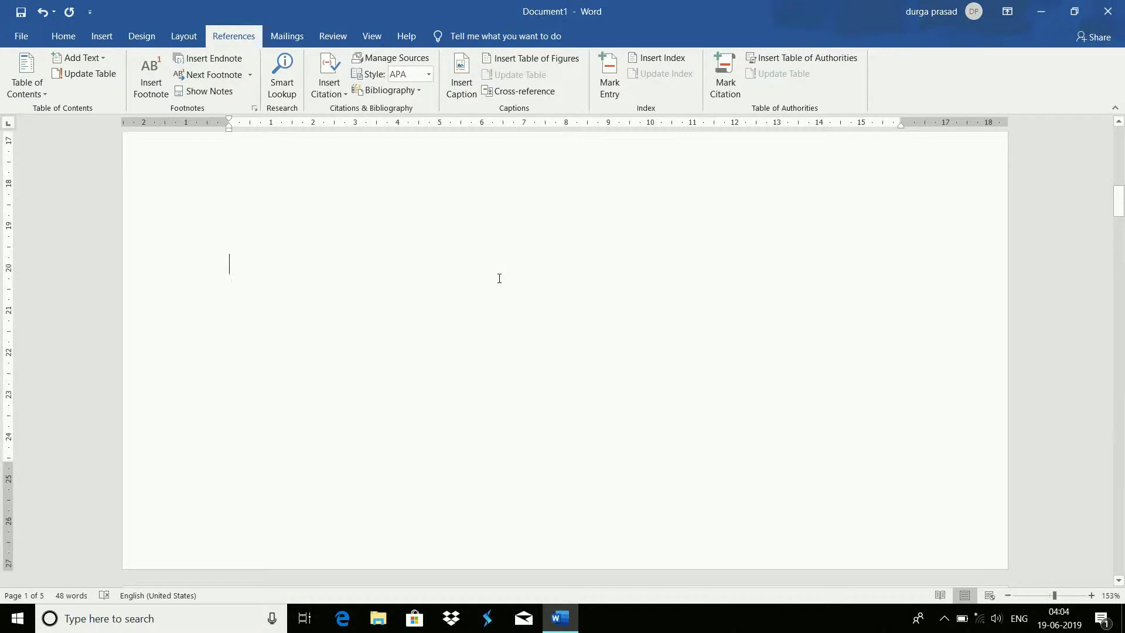
pyautogui.scroll(-5, 499, 278)
pyautogui.scroll(10, 499, 278)
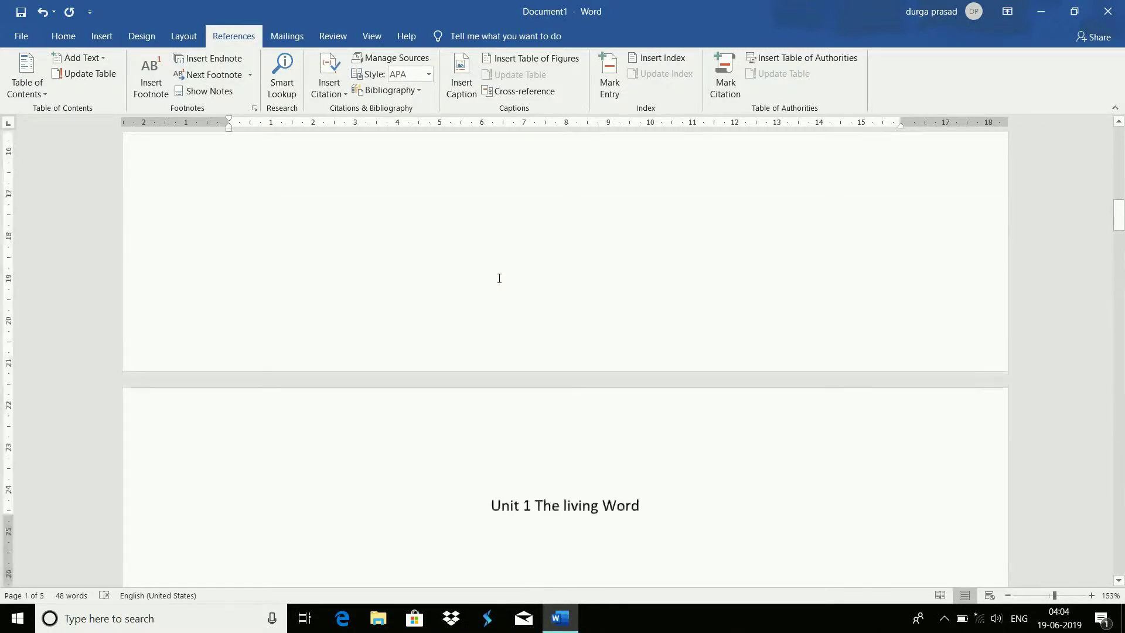
pyautogui.scroll(5, 499, 278)
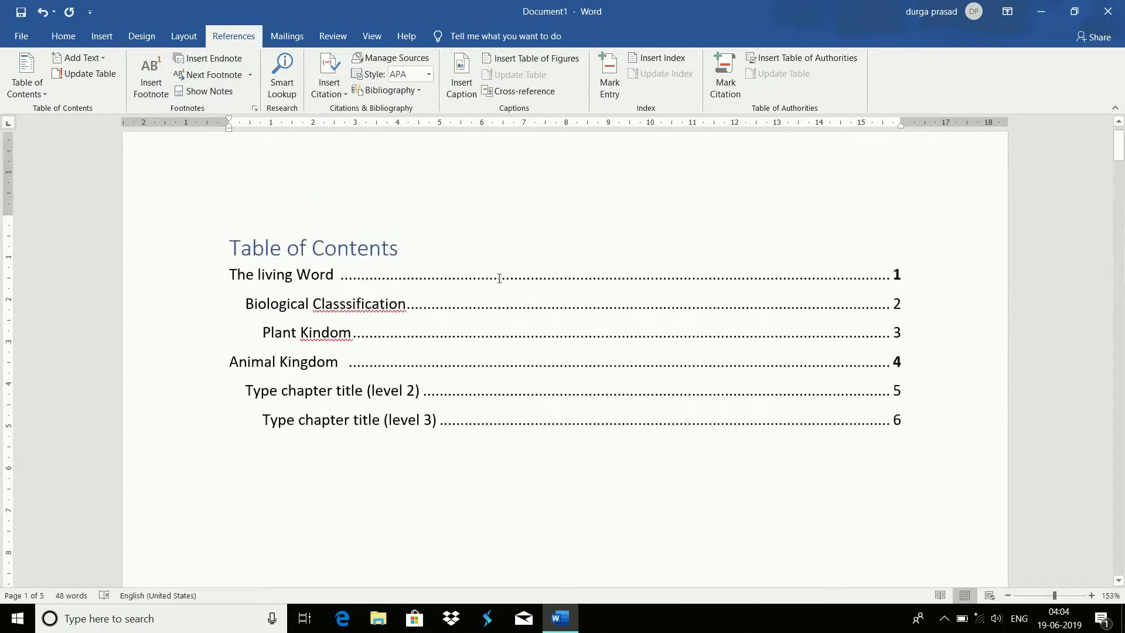
pyautogui.click(44, 94)
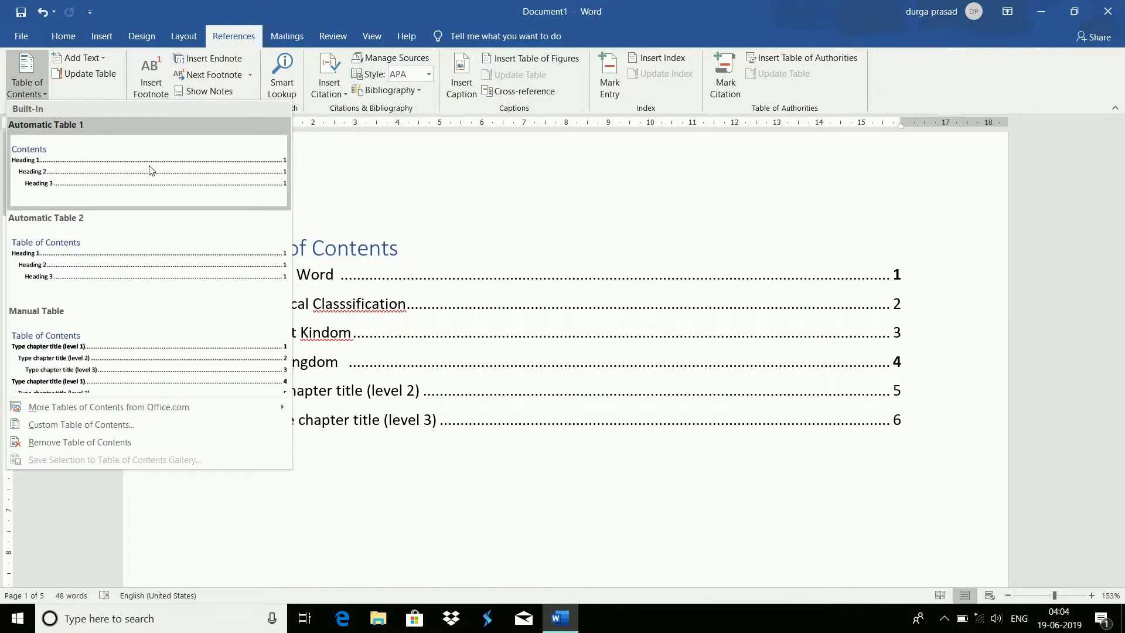
pyautogui.click(127, 262)
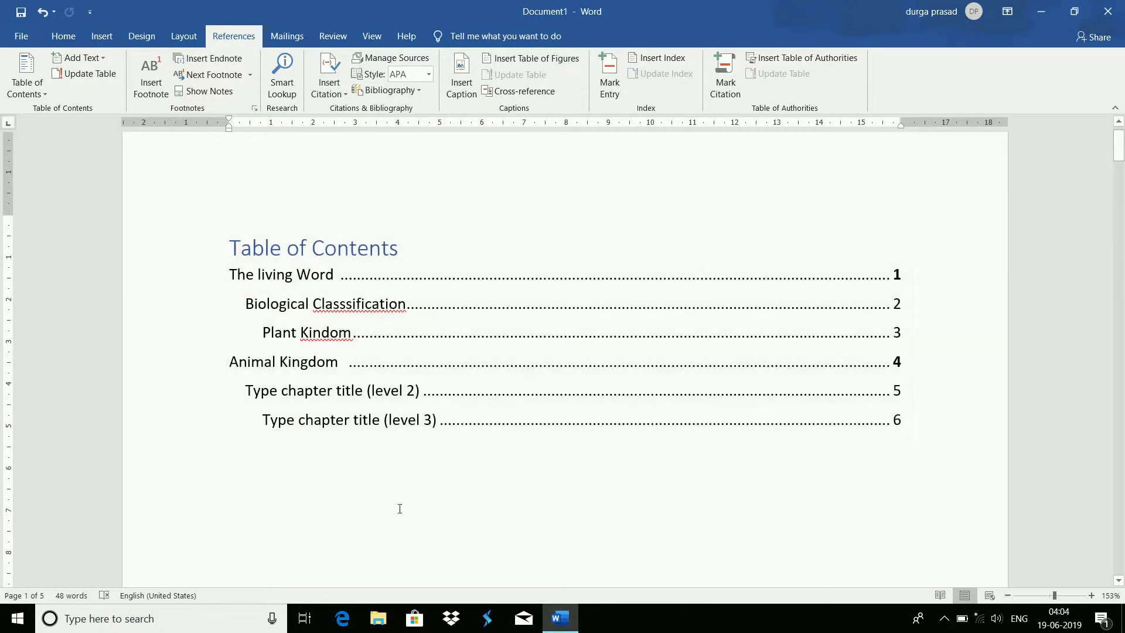
# Review the unit title pages through Unit 4 Animal Kingdom and return to the table of contents
pyautogui.doubleClick(398, 507)
pyautogui.scroll(-3, 400, 507)
pyautogui.scroll(-10, 399, 508)
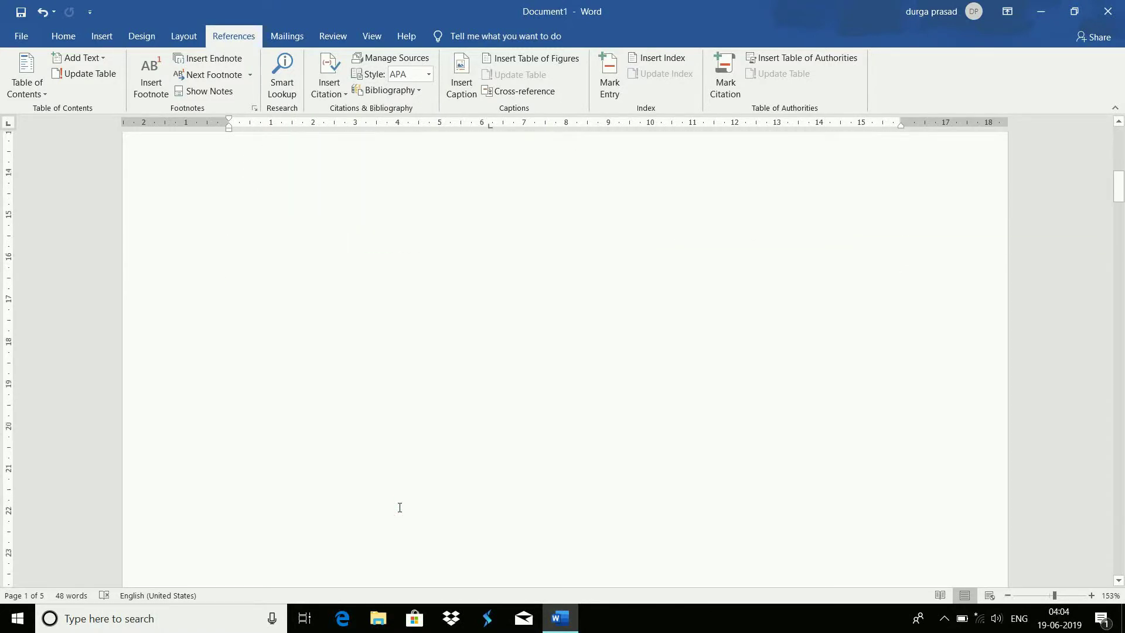
pyautogui.scroll(-10, 399, 507)
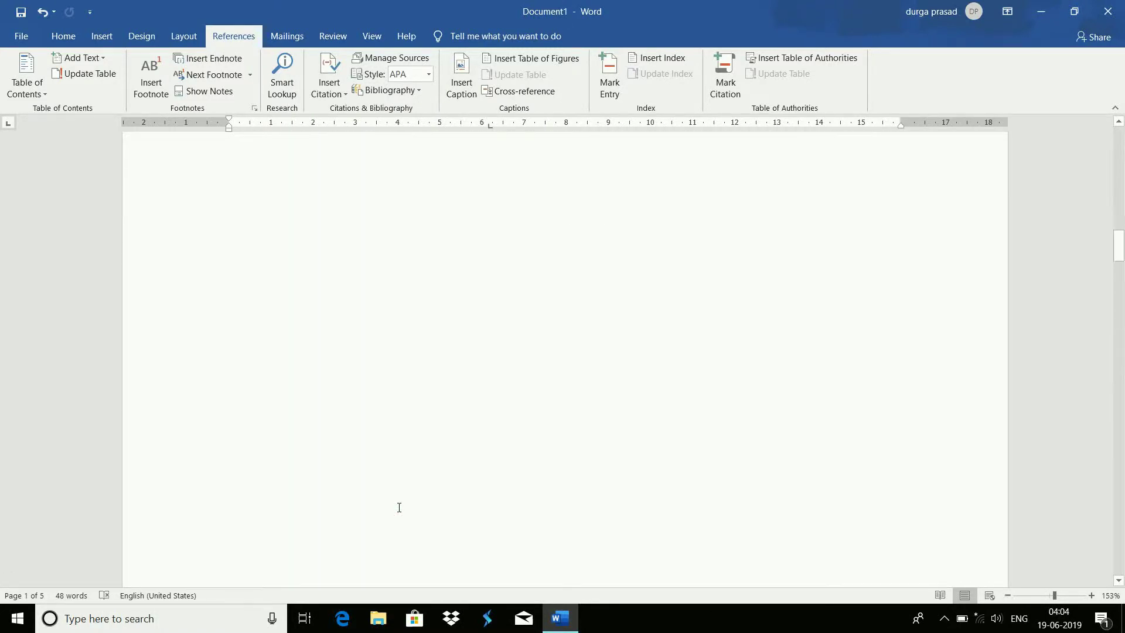
pyautogui.scroll(-10, 399, 507)
pyautogui.scroll(-5, 399, 507)
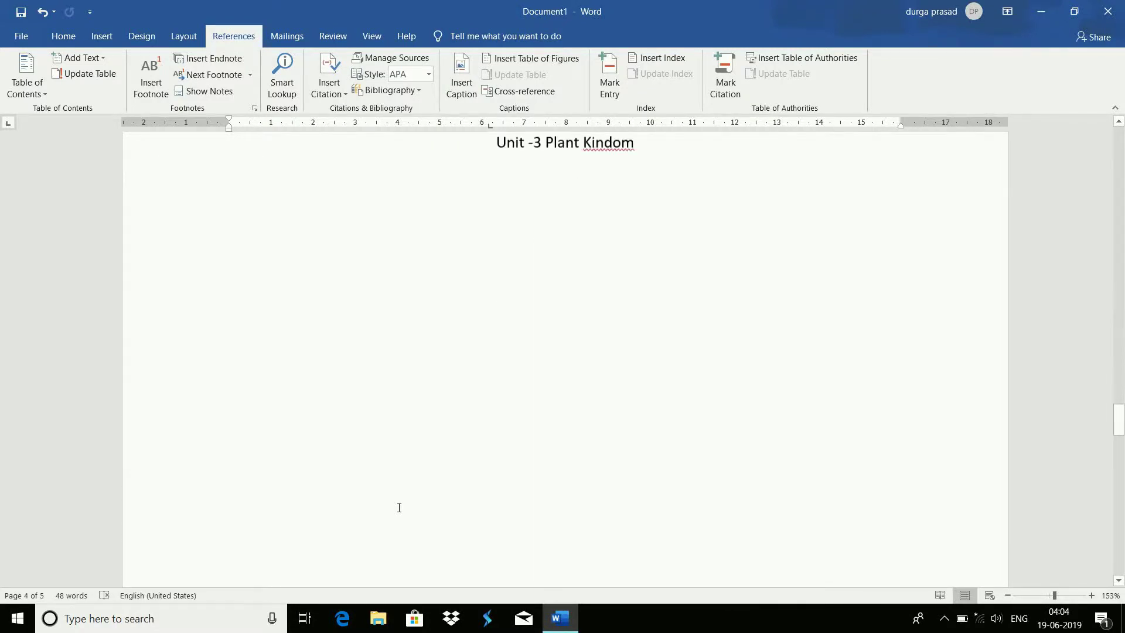
pyautogui.scroll(-6, 399, 506)
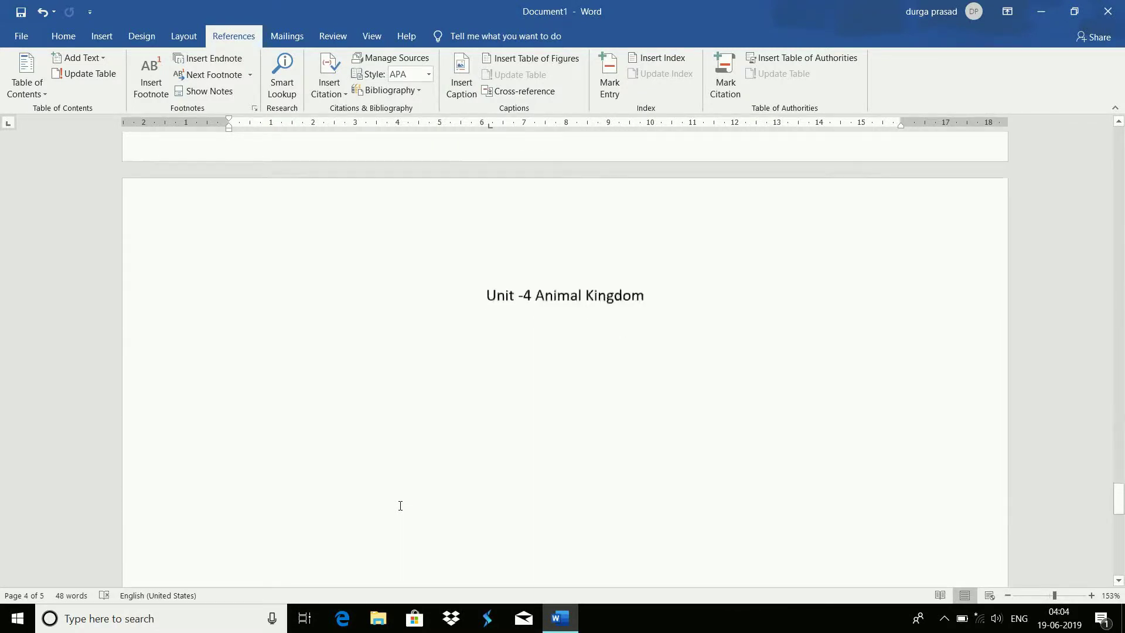
pyautogui.scroll(8, 400, 505)
pyautogui.scroll(10, 399, 503)
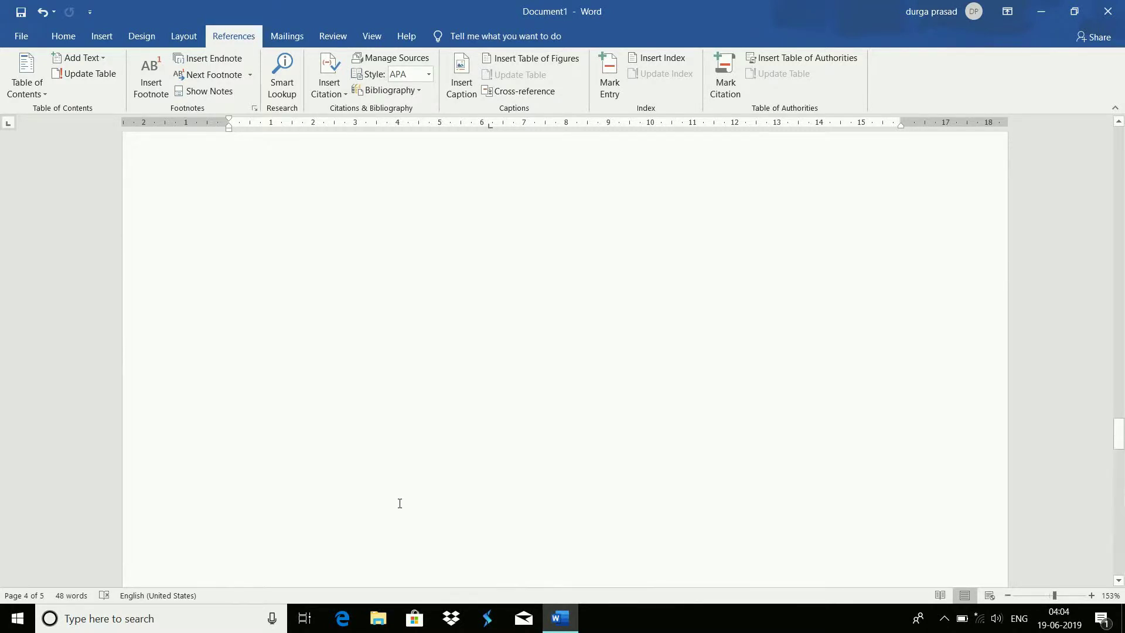
pyautogui.scroll(15, 399, 503)
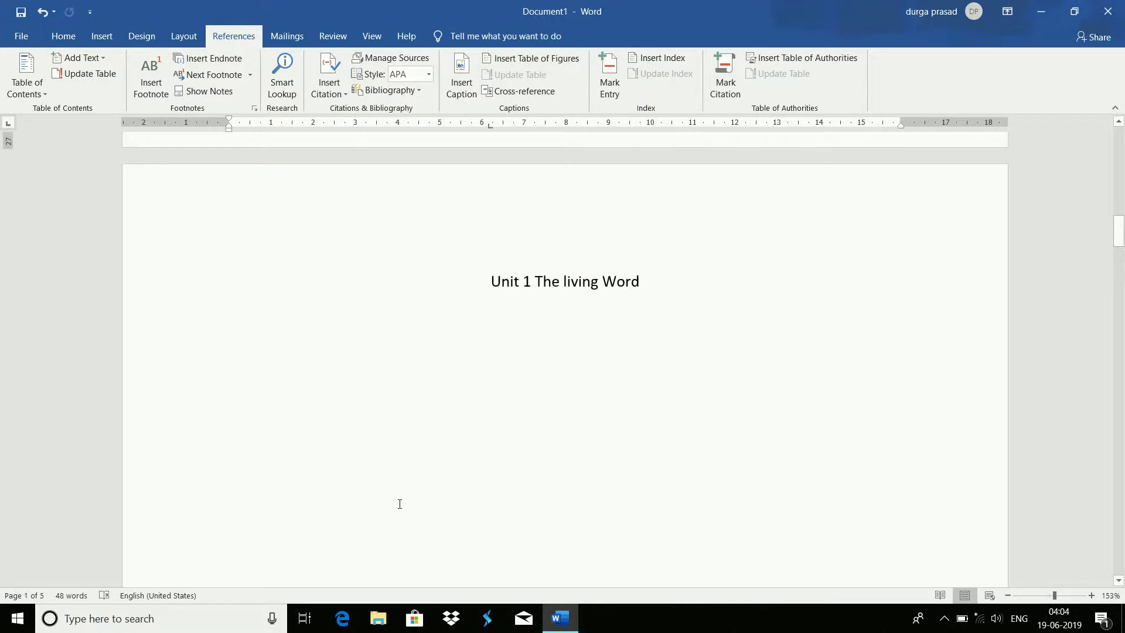
pyautogui.scroll(12, 400, 504)
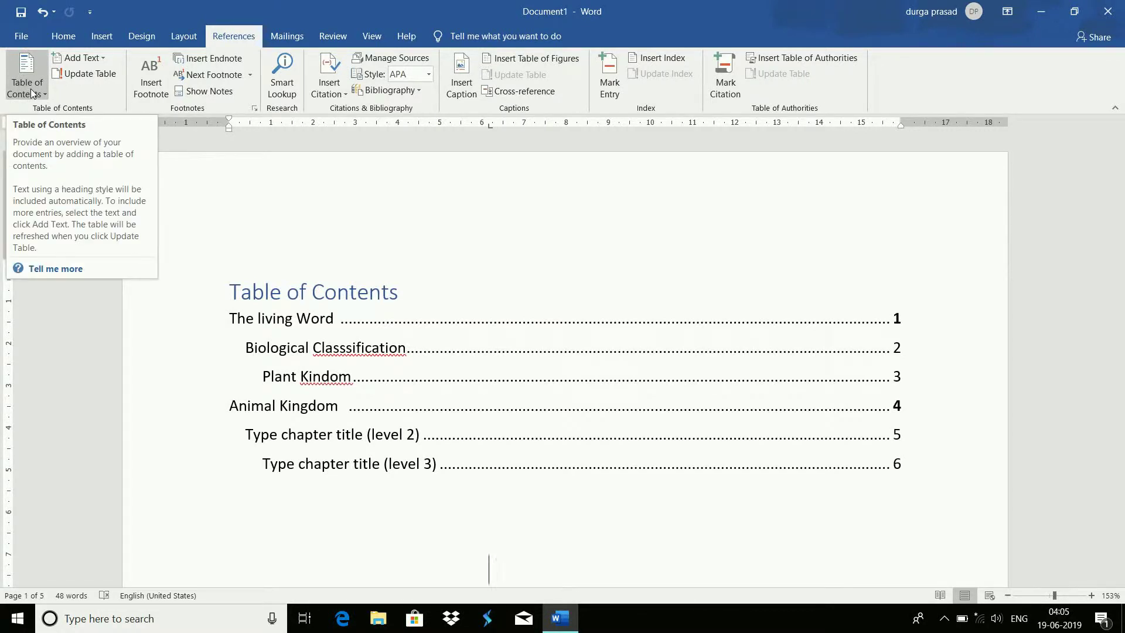
# Examine the Manual Table style and the level 2 chapter title placeholder in the existing table of contents
pyautogui.click(30, 89)
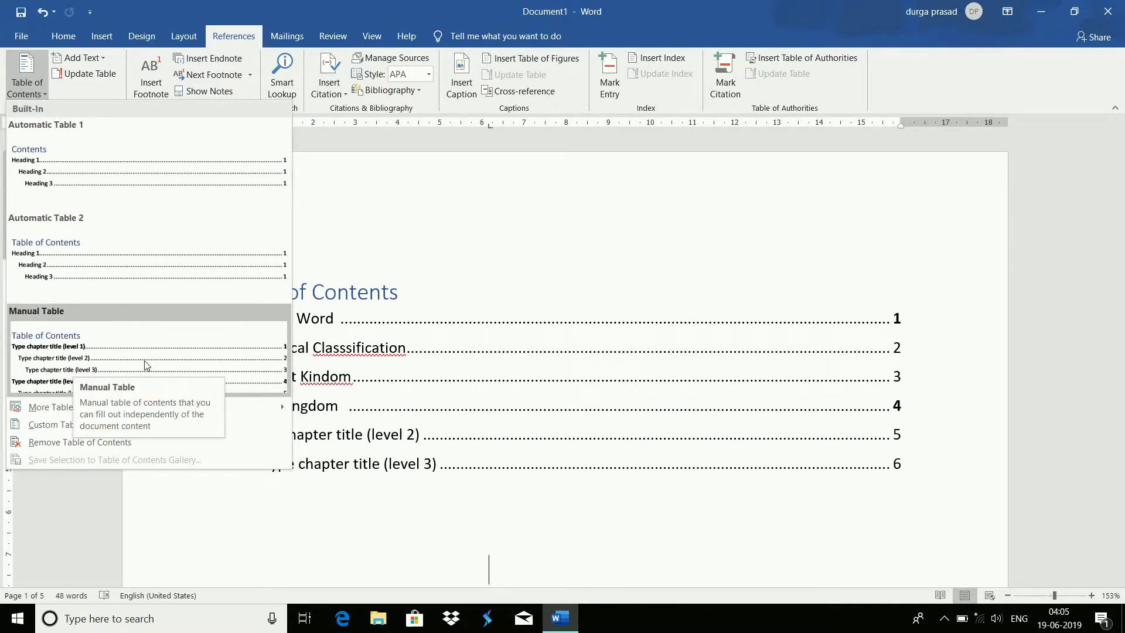
pyautogui.click(394, 515)
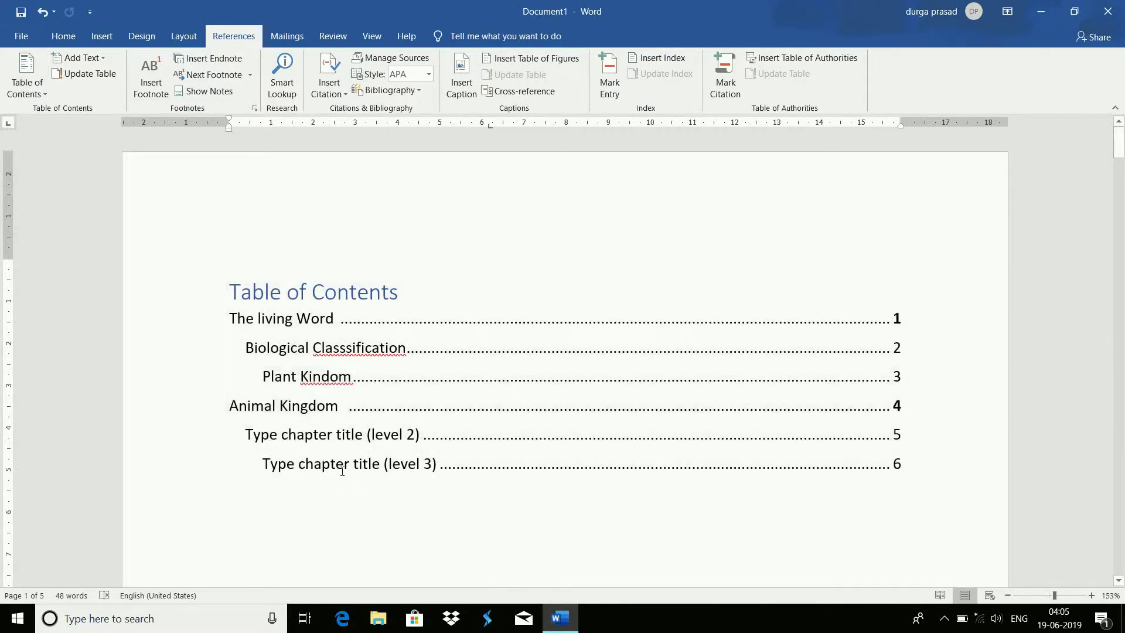
pyautogui.click(352, 433)
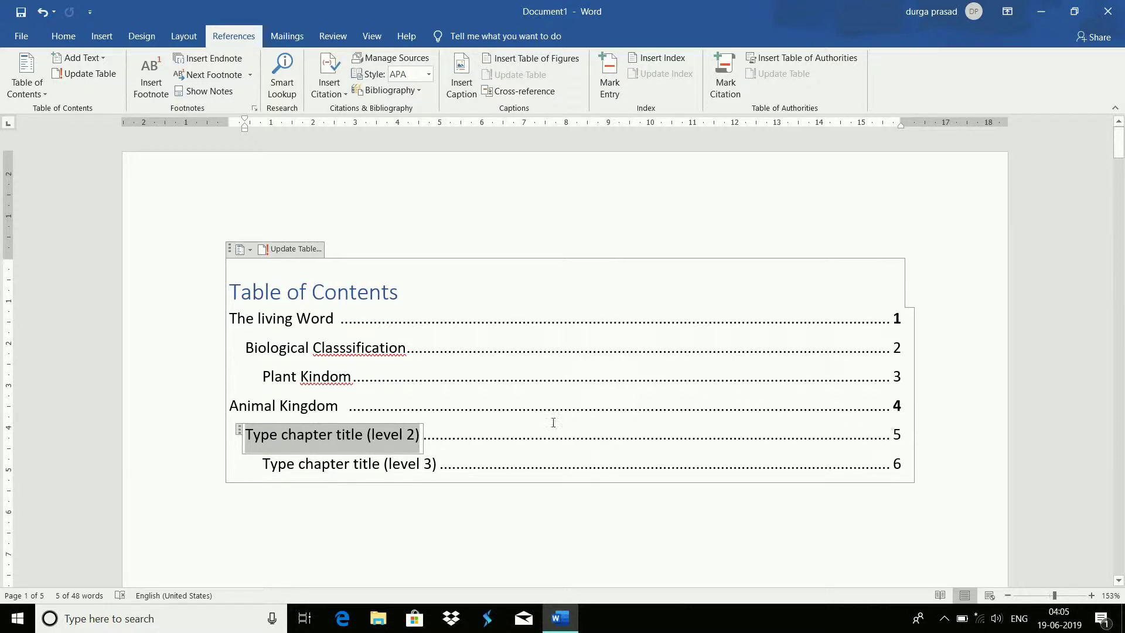
pyautogui.click(414, 492)
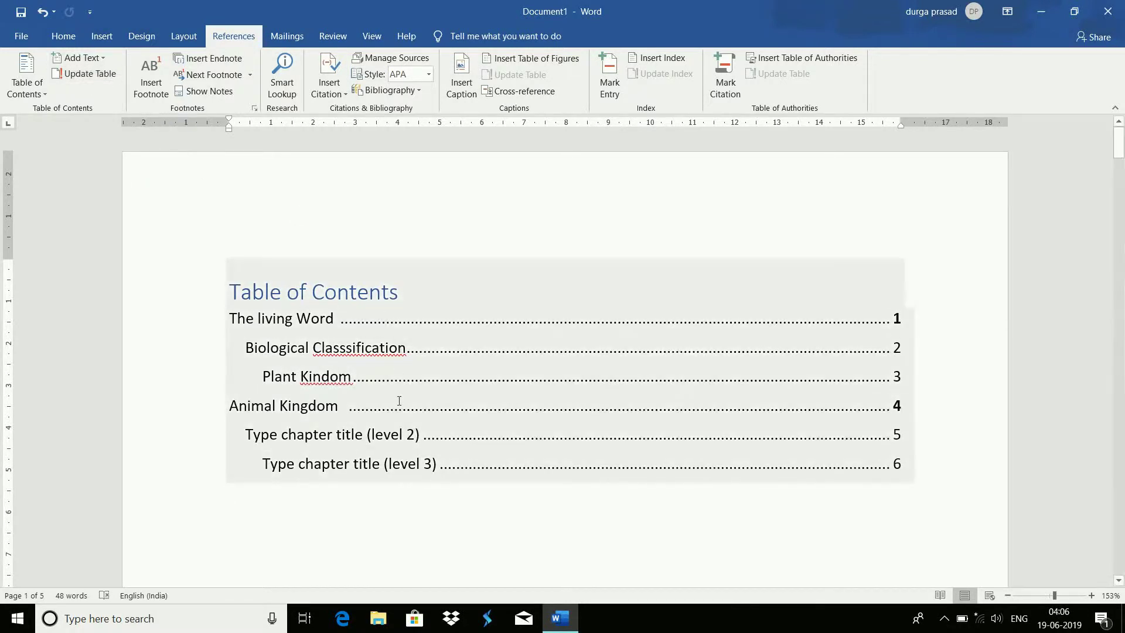
# Generate sample paragraphs with =rand() on a new line below the title "Unit 1 The living Word"
pyautogui.click(384, 488)
pyautogui.scroll(-10, 384, 485)
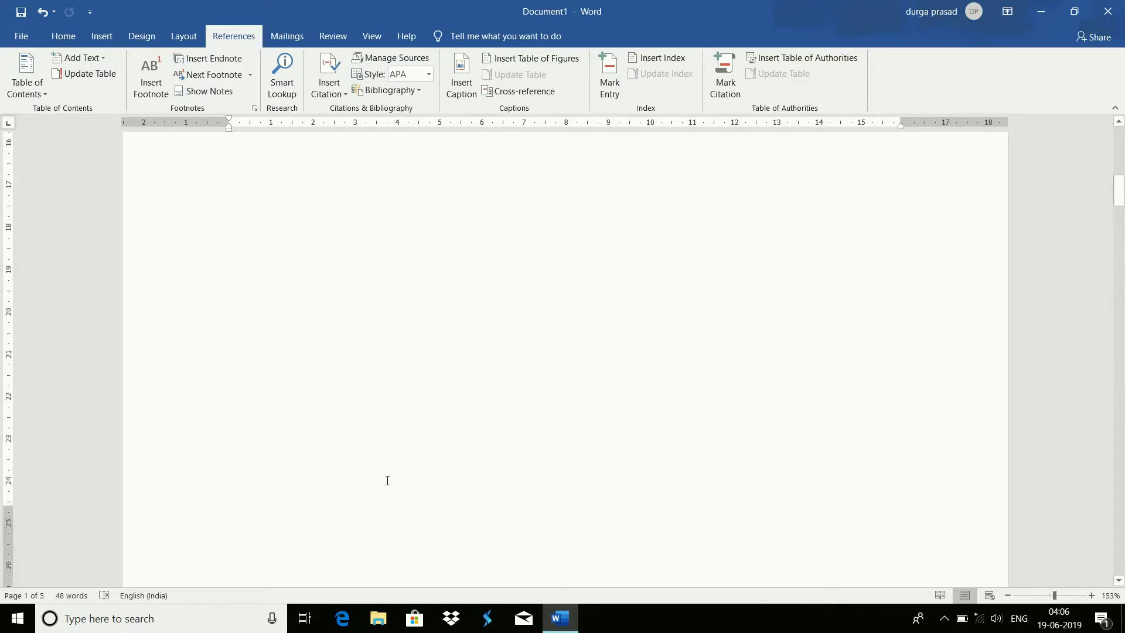
pyautogui.scroll(-6, 388, 481)
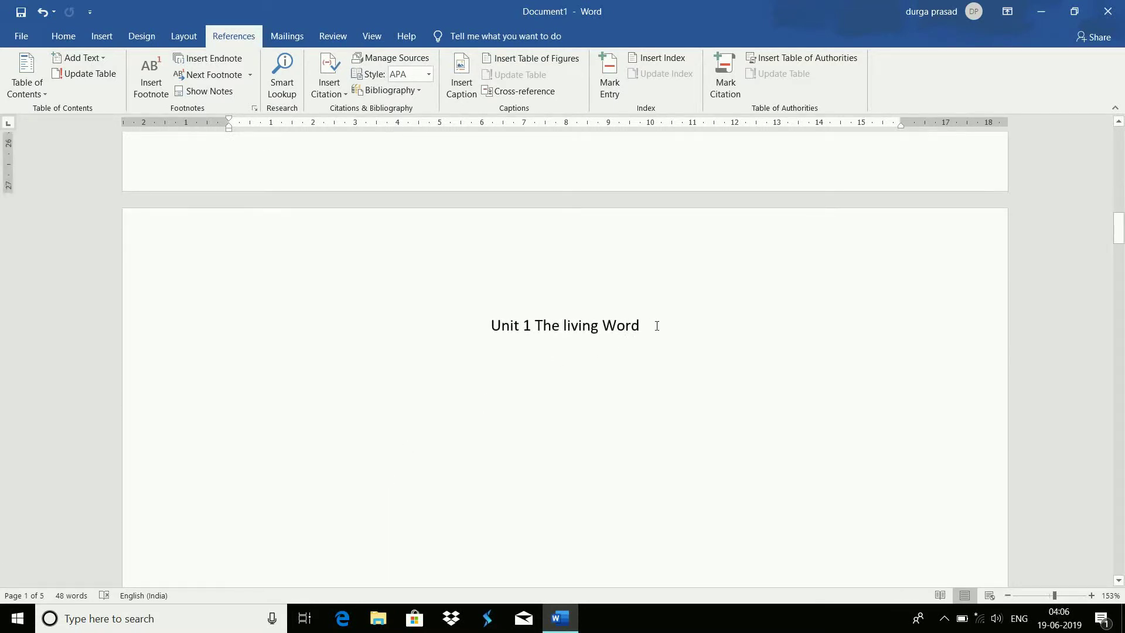
pyautogui.click(657, 327)
pyautogui.press('Return')
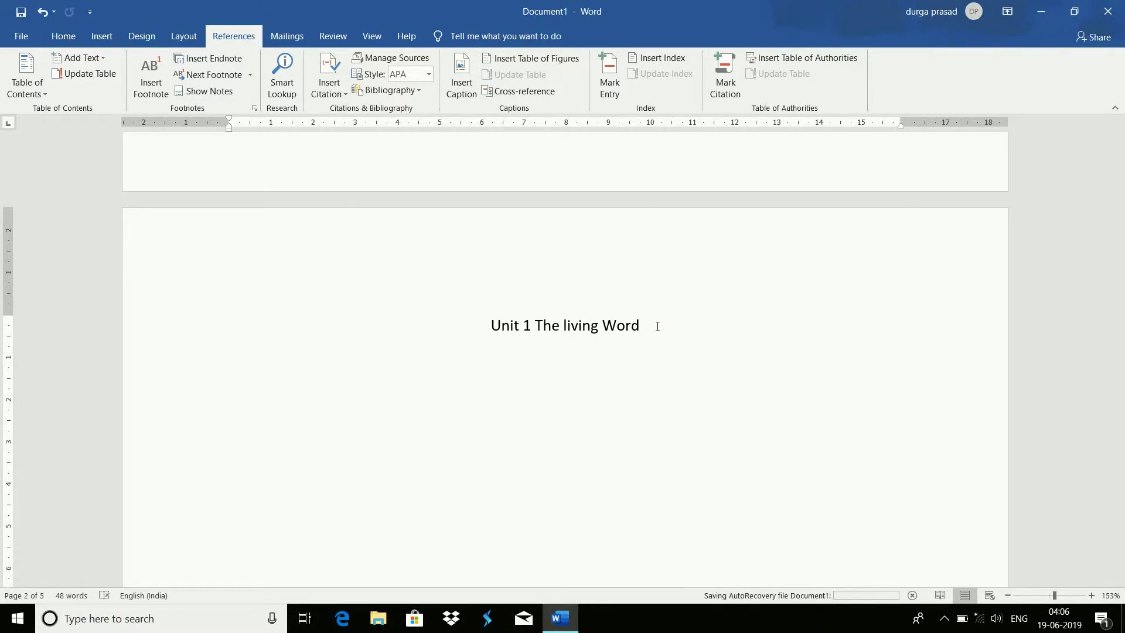
pyautogui.write('=r')
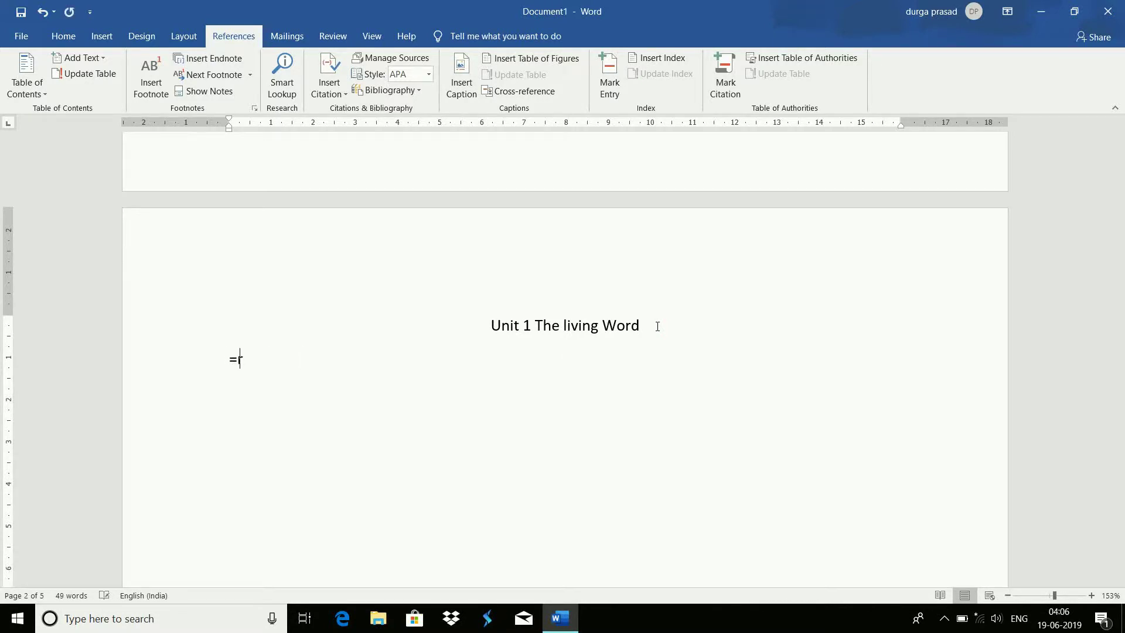
pyautogui.write('and()')
pyautogui.press('Return')
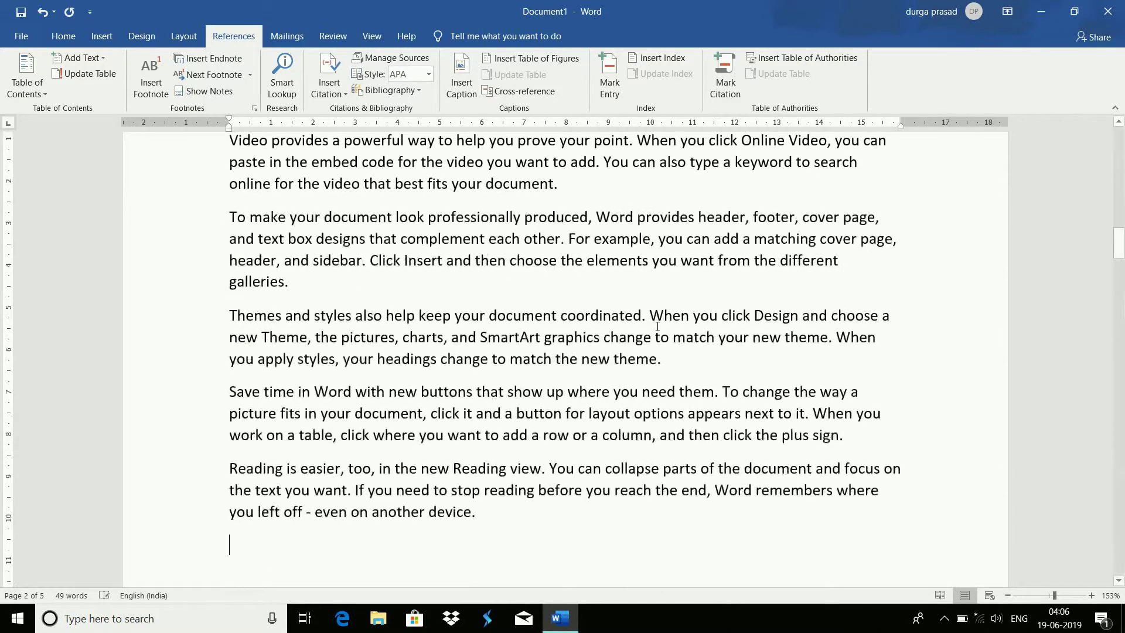
# Insert a footnote on the empty line after the Unit 1 sample paragraphs with the text "Learns to Learn"
pyautogui.scroll(4, 658, 326)
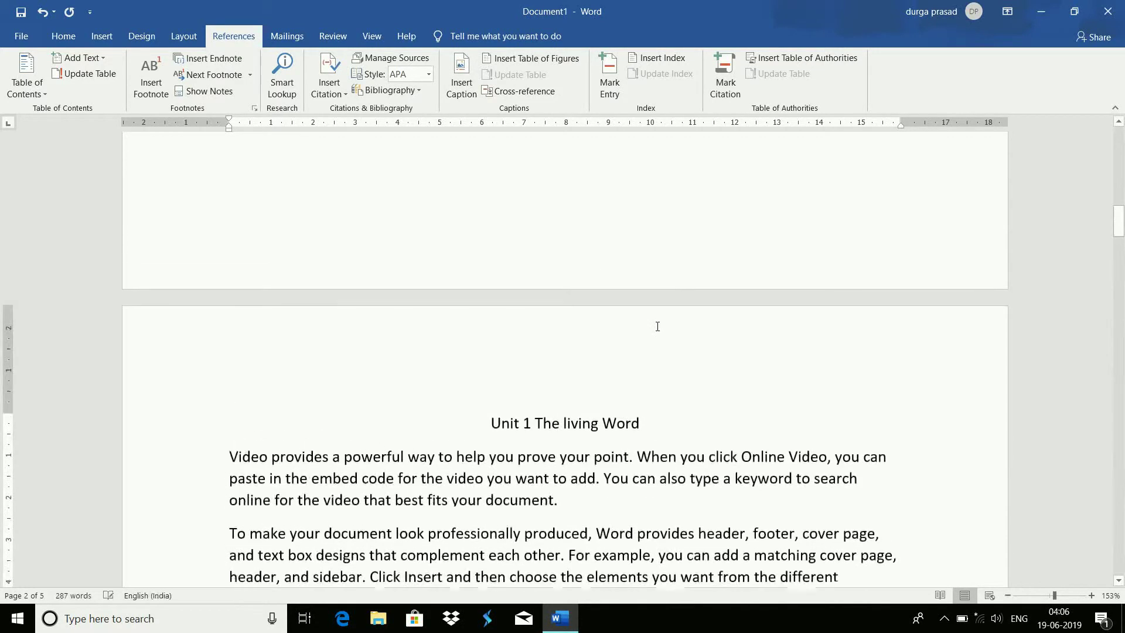
pyautogui.scroll(-3, 658, 328)
pyautogui.scroll(-2, 662, 344)
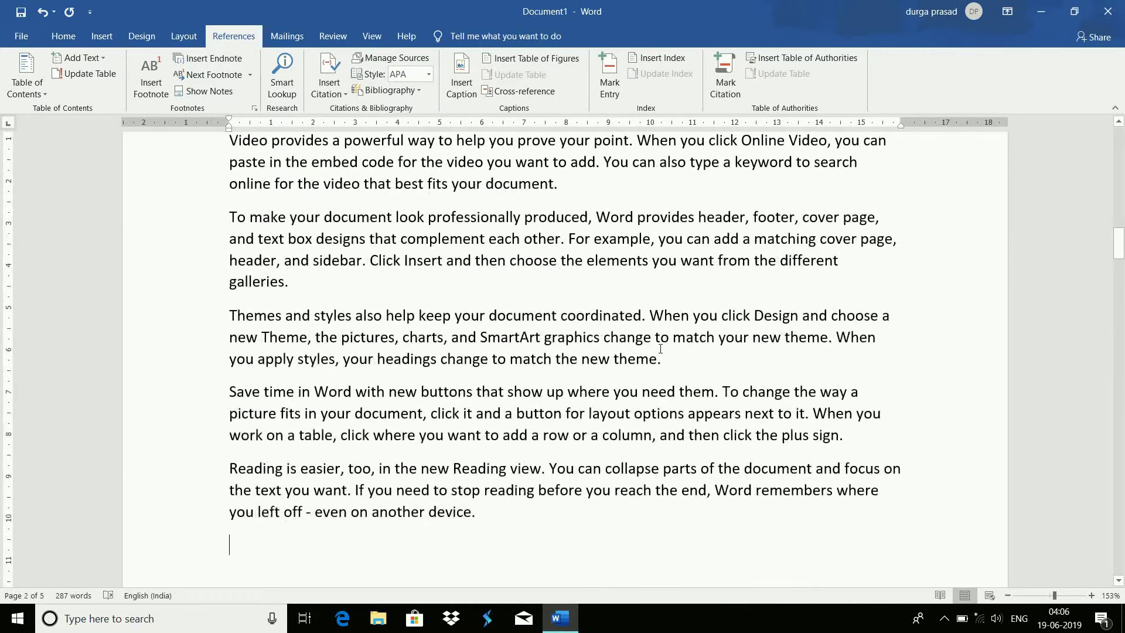
pyautogui.scroll(-4, 571, 373)
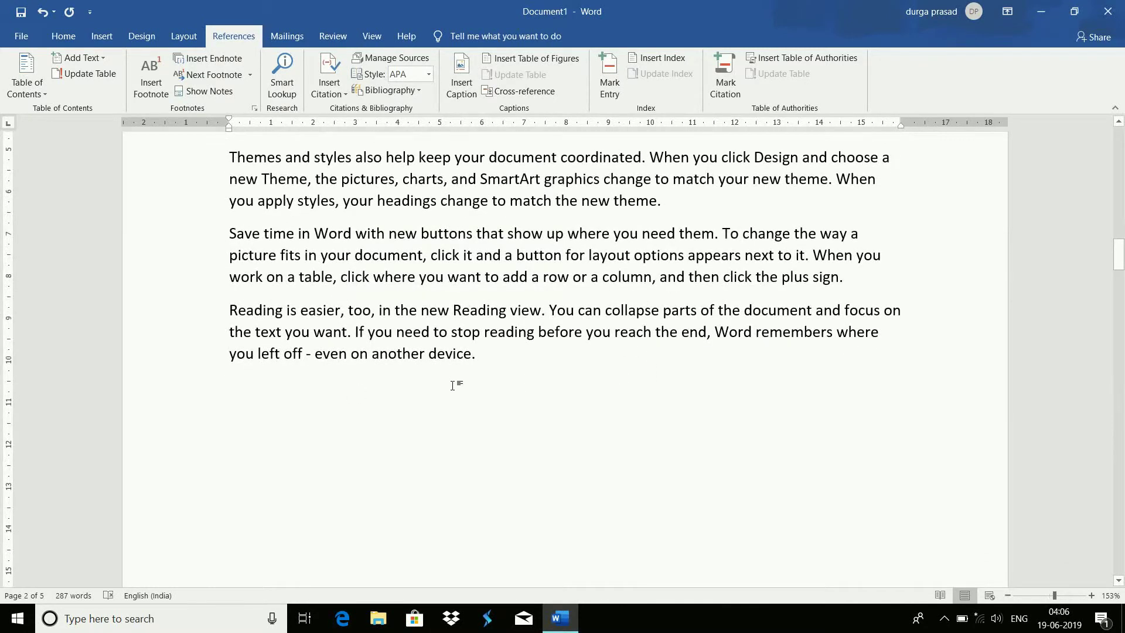
pyautogui.click(156, 70)
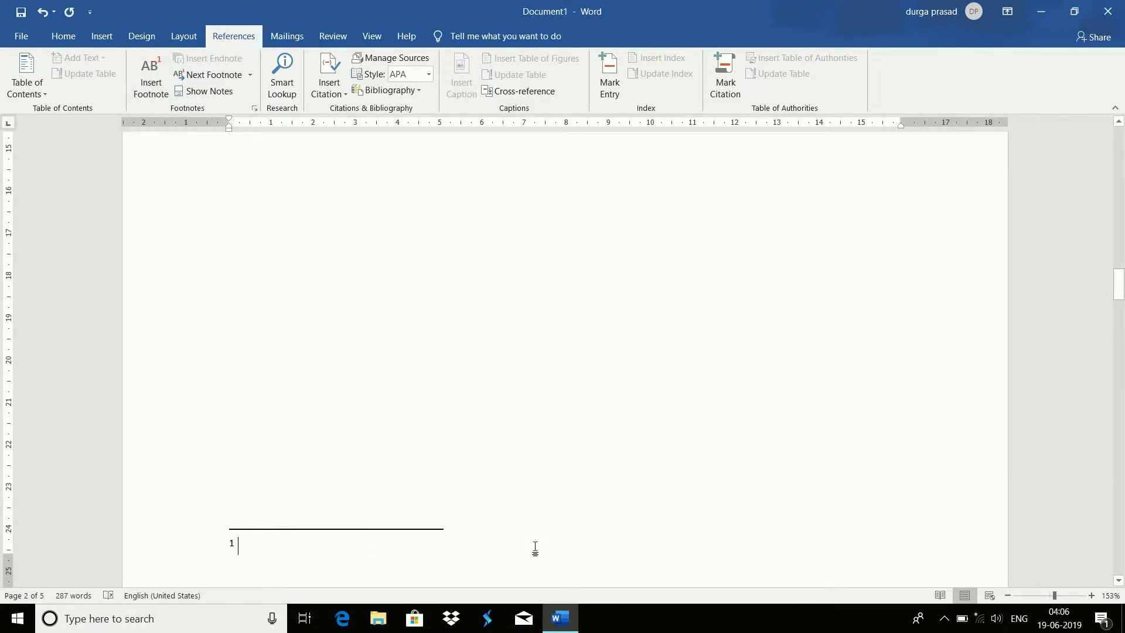
pyautogui.write('L')
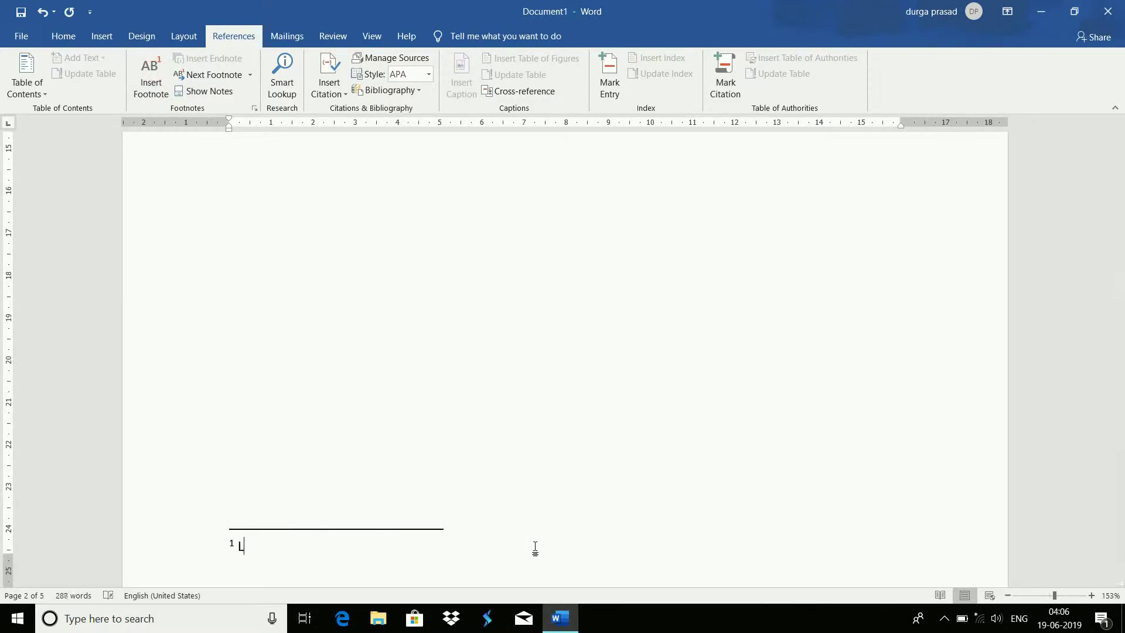
pyautogui.write('earns to Learn')
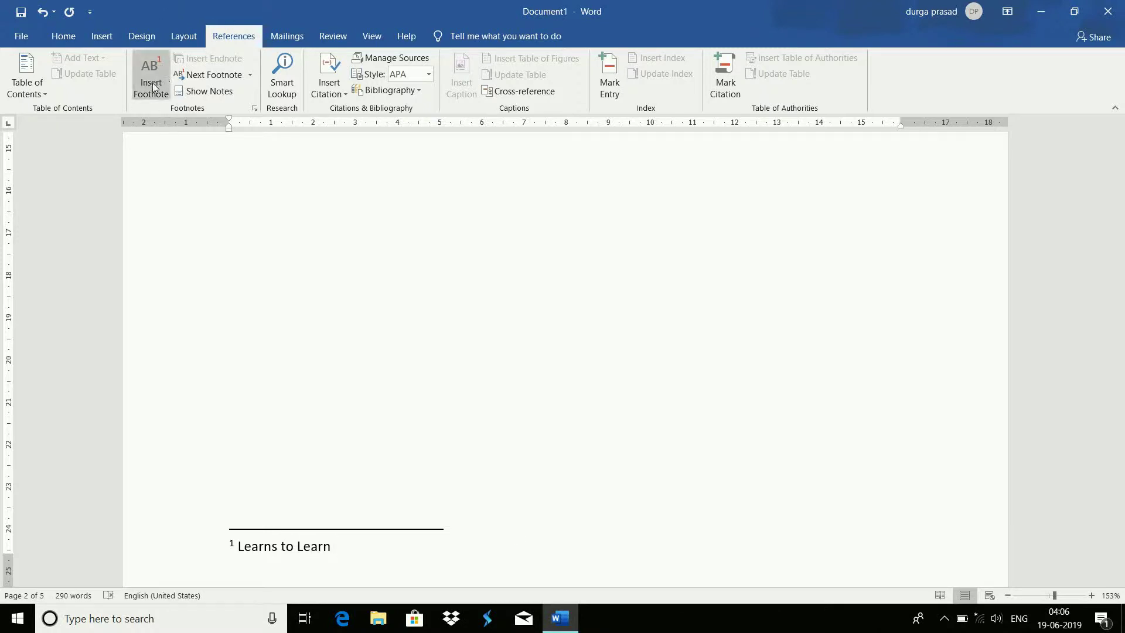
# Correct the Unit 1 footnote text to read "Learn to Fly"
pyautogui.click(276, 547)
pyautogui.press('BackSpace')
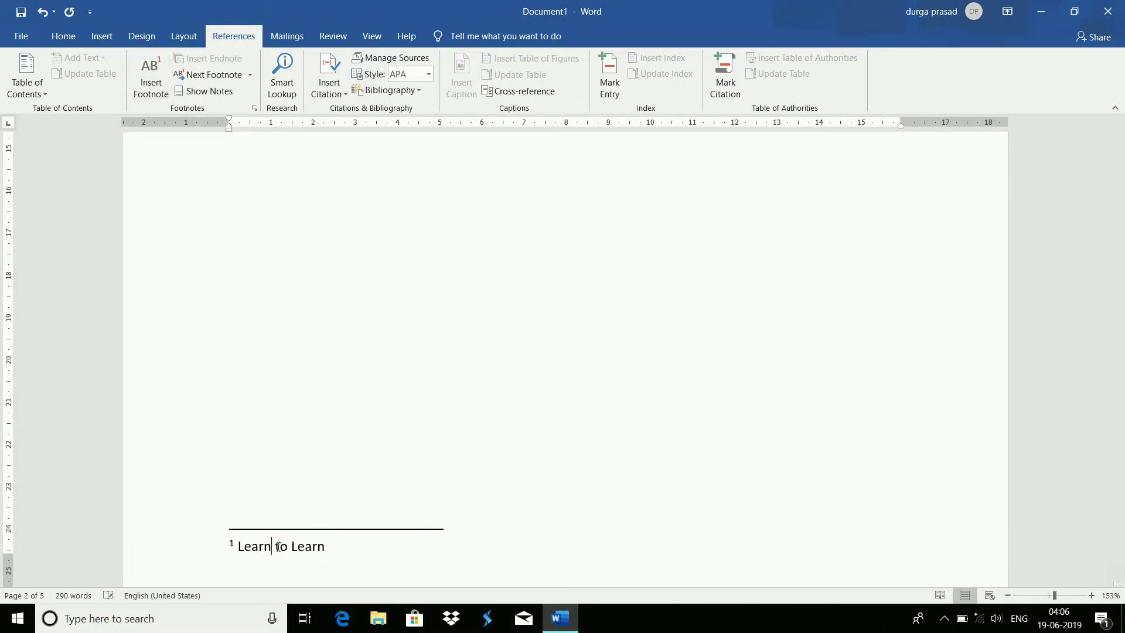
pyautogui.click(329, 547)
pyautogui.press('BackSpace')
pyautogui.press('BackSpace')
pyautogui.press('BackSpace')
pyautogui.press('BackSpace')
pyautogui.press('BackSpace')
pyautogui.write('Fly')
# Go to the next footnote on the Unit 2 page and return to the Unit 1 footnote text
pyautogui.click(244, 76)
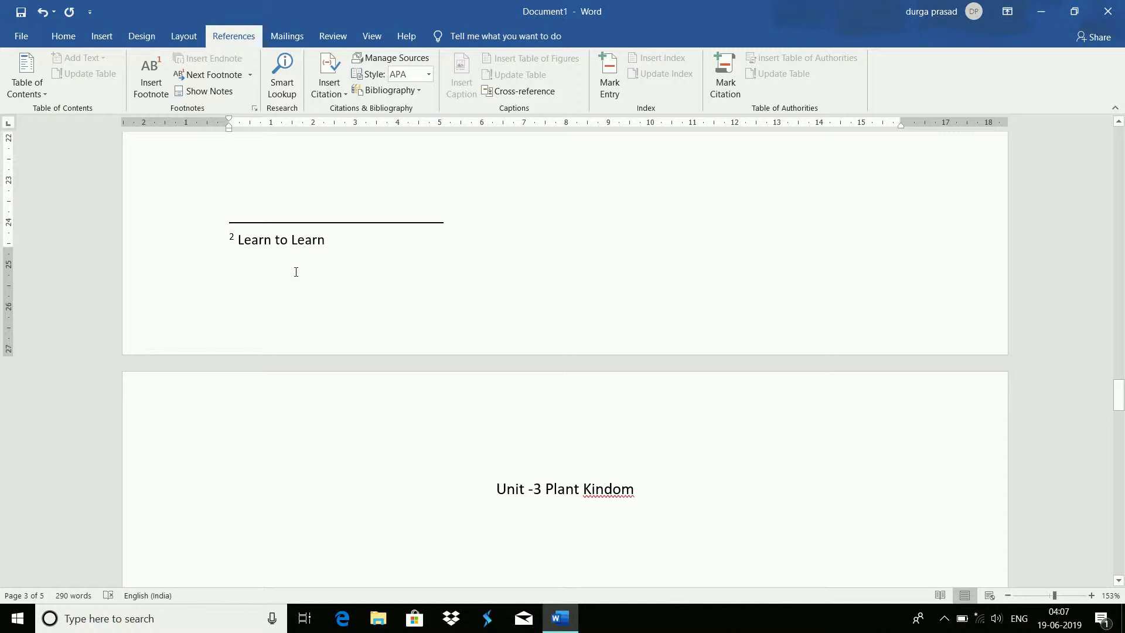
pyautogui.scroll(20, 296, 272)
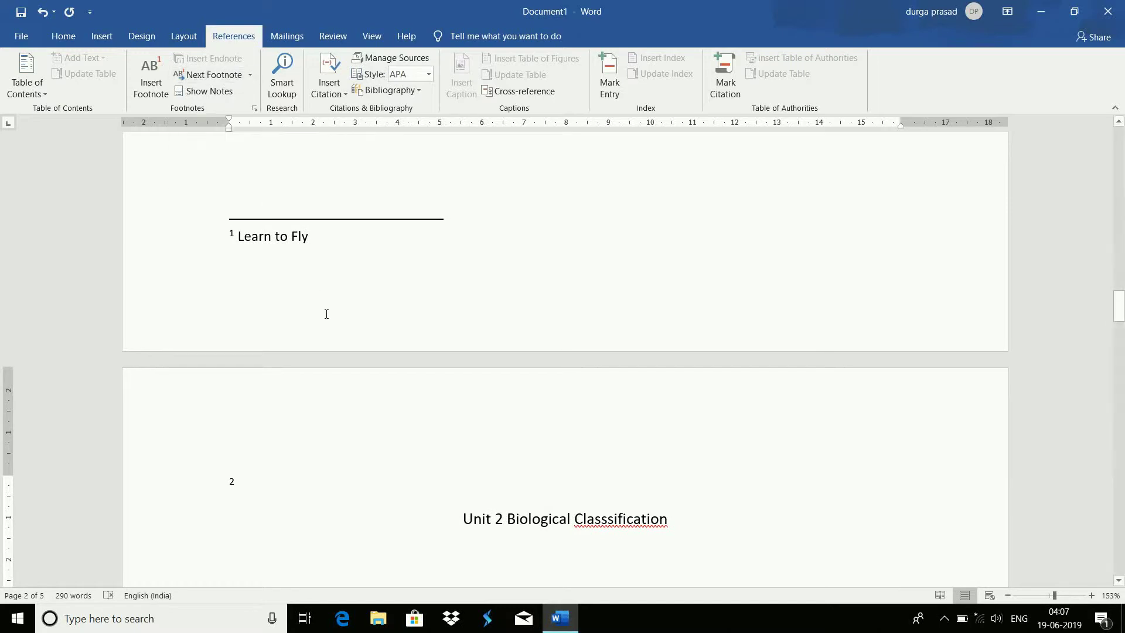
pyautogui.scroll(3, 326, 314)
pyautogui.click(316, 394)
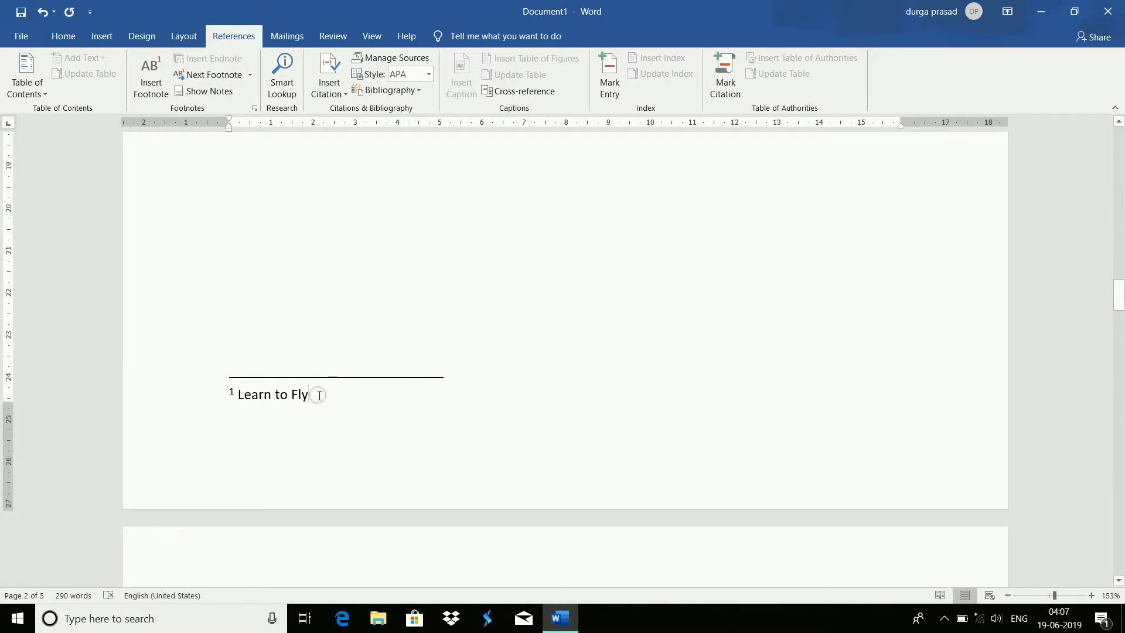
pyautogui.scroll(1, 306, 413)
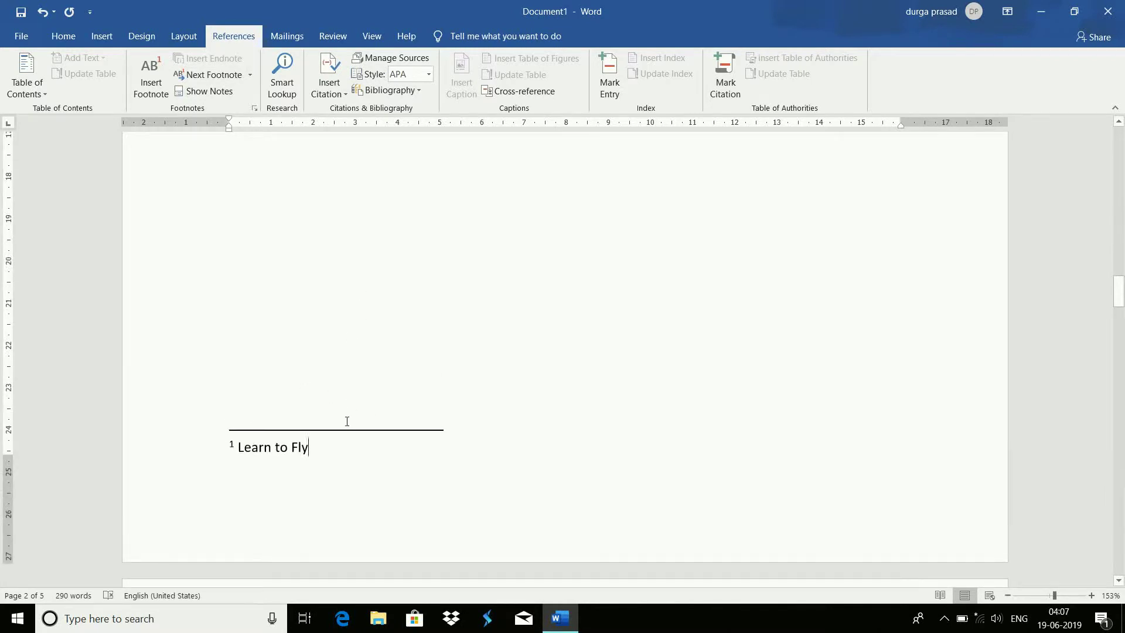
# Show the Unit 1 footnote's reference mark in the body text and review the paragraphs above it
pyautogui.click(220, 94)
pyautogui.scroll(4, 343, 285)
pyautogui.scroll(5, 343, 285)
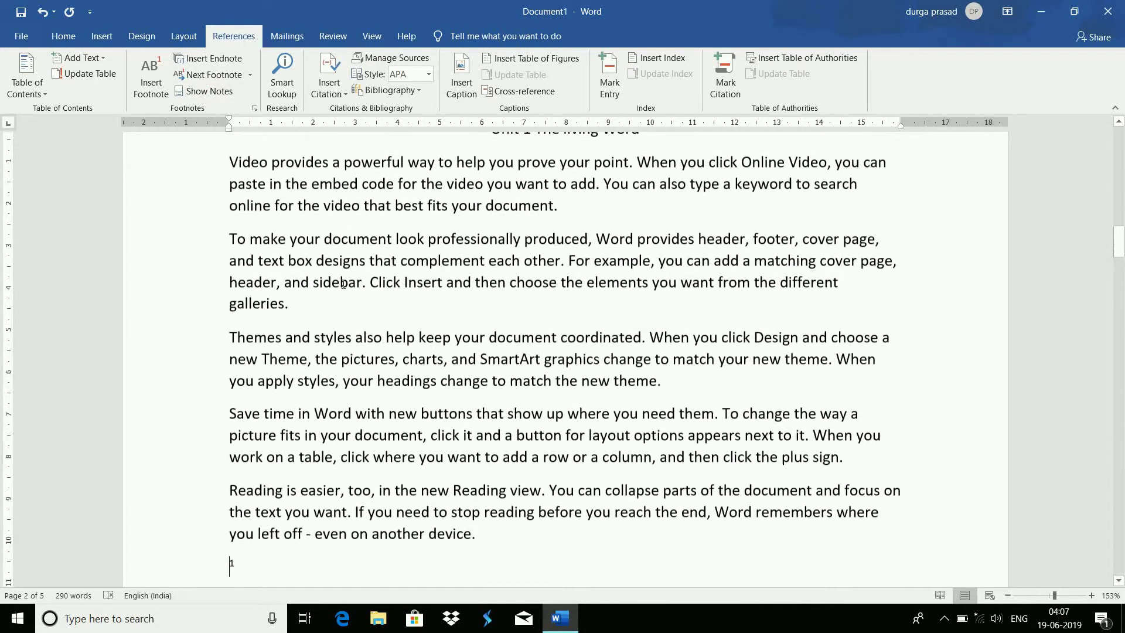
pyautogui.scroll(-1, 342, 284)
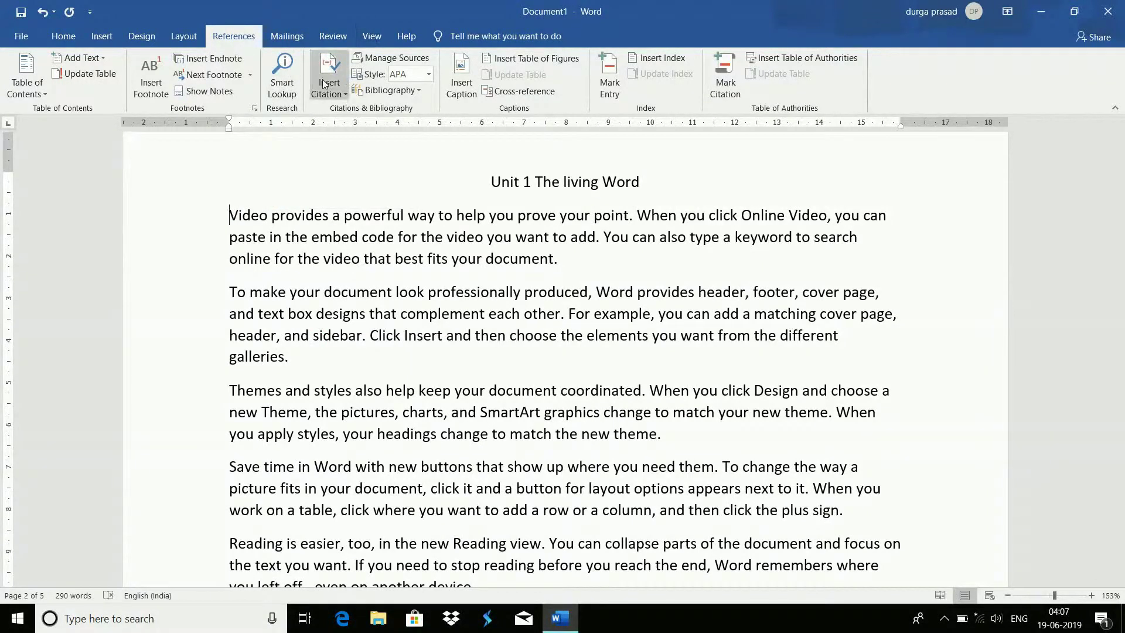
pyautogui.scroll(10, 489, 281)
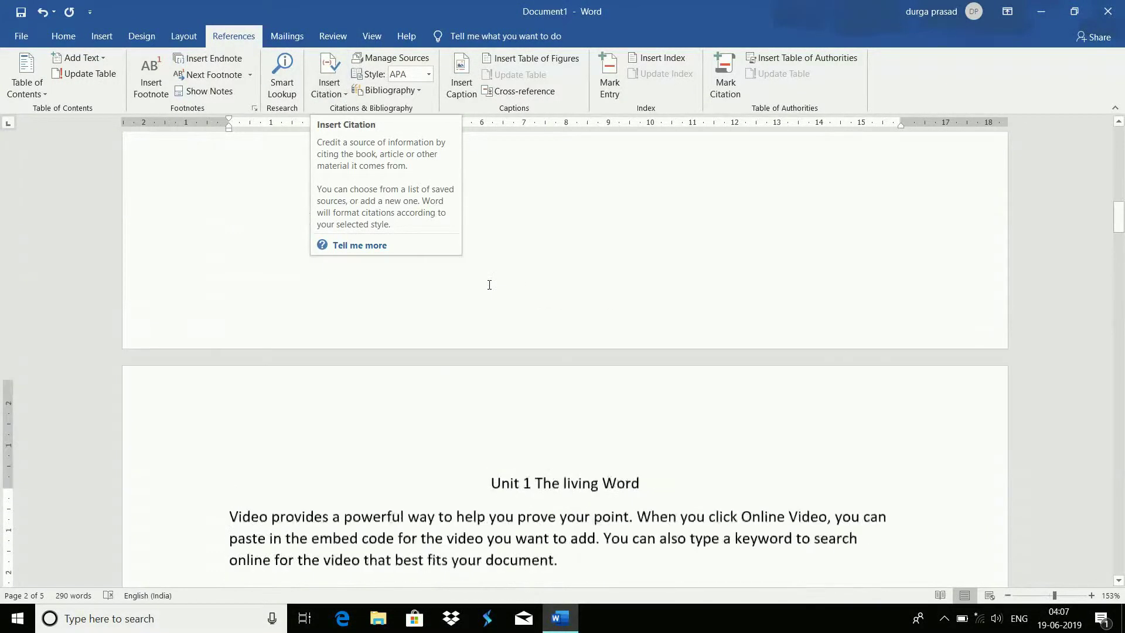
# Start adding a new source for a citation on the empty line below the table of contents
pyautogui.scroll(1, 490, 282)
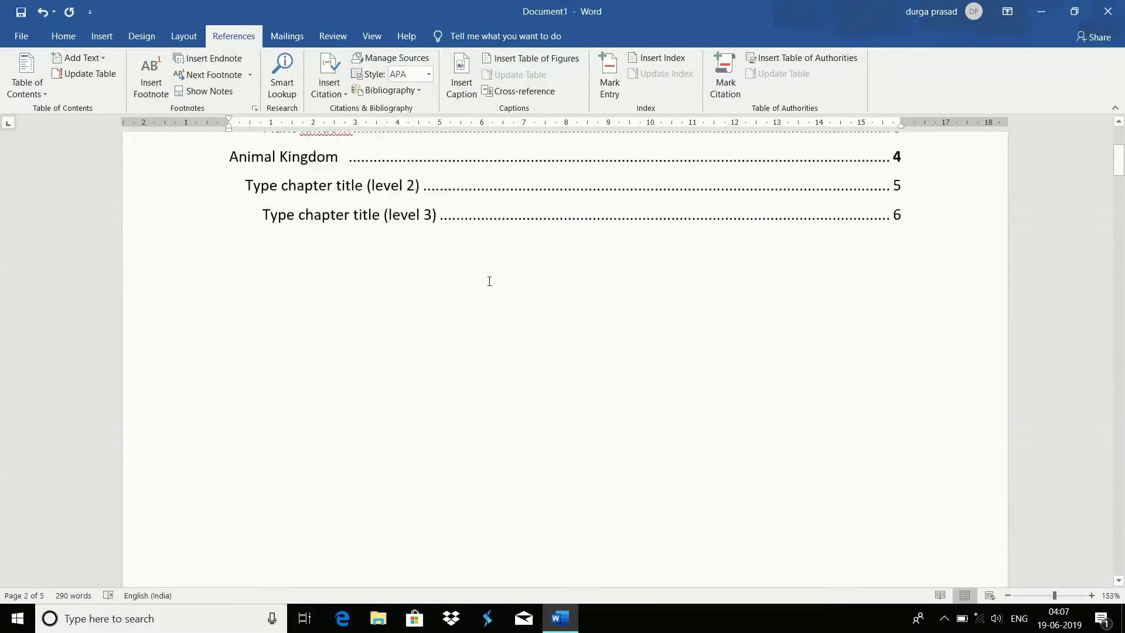
pyautogui.click(487, 279)
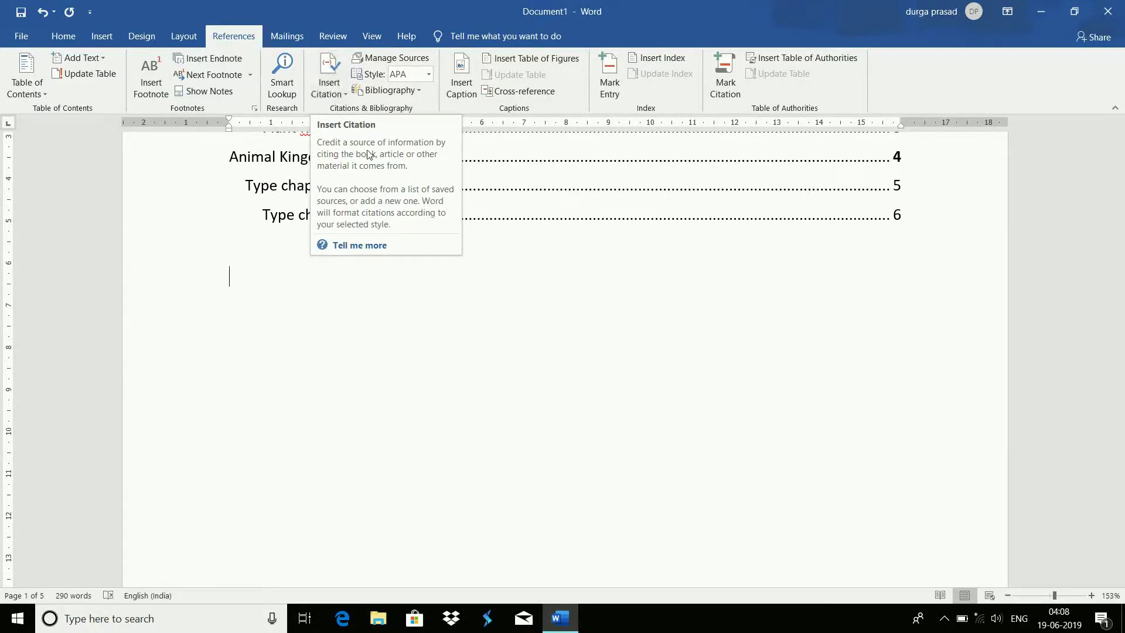
pyautogui.click(338, 90)
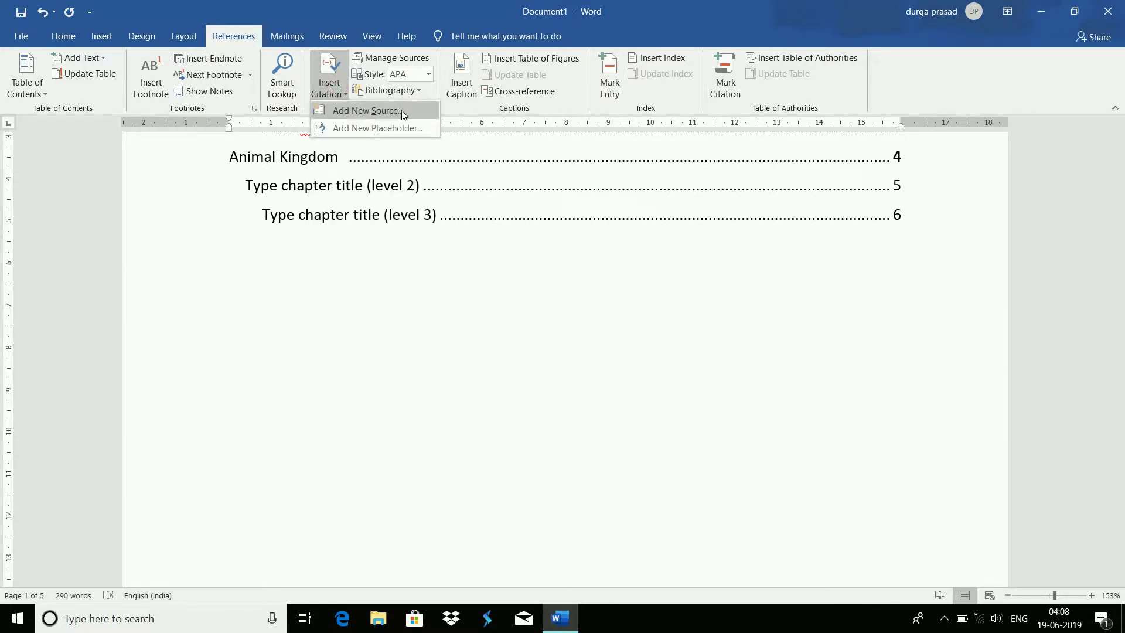
pyautogui.click(413, 111)
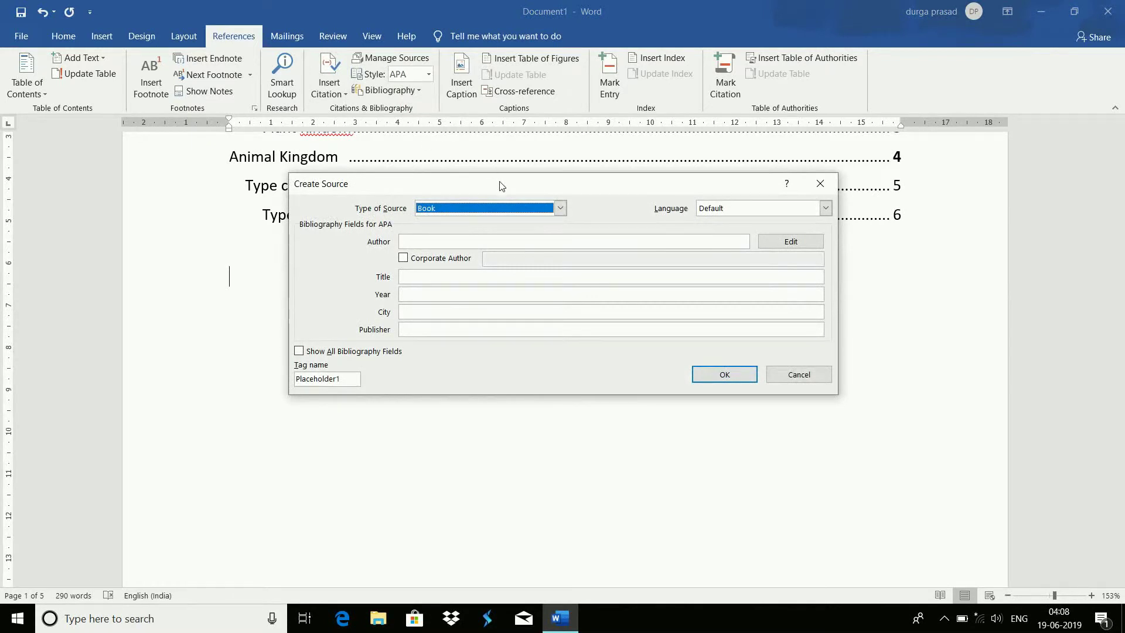
pyautogui.moveTo(501, 185); pyautogui.dragTo(397, 246)
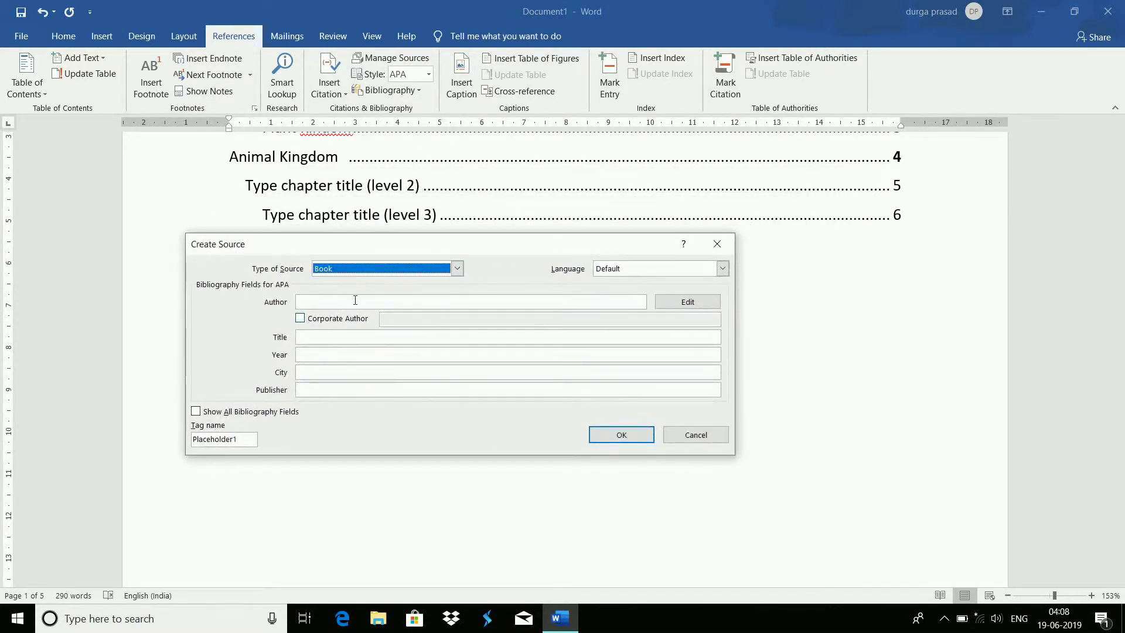
# Look over the Title, Year, City and Publisher fields of the new book source
pyautogui.click(350, 336)
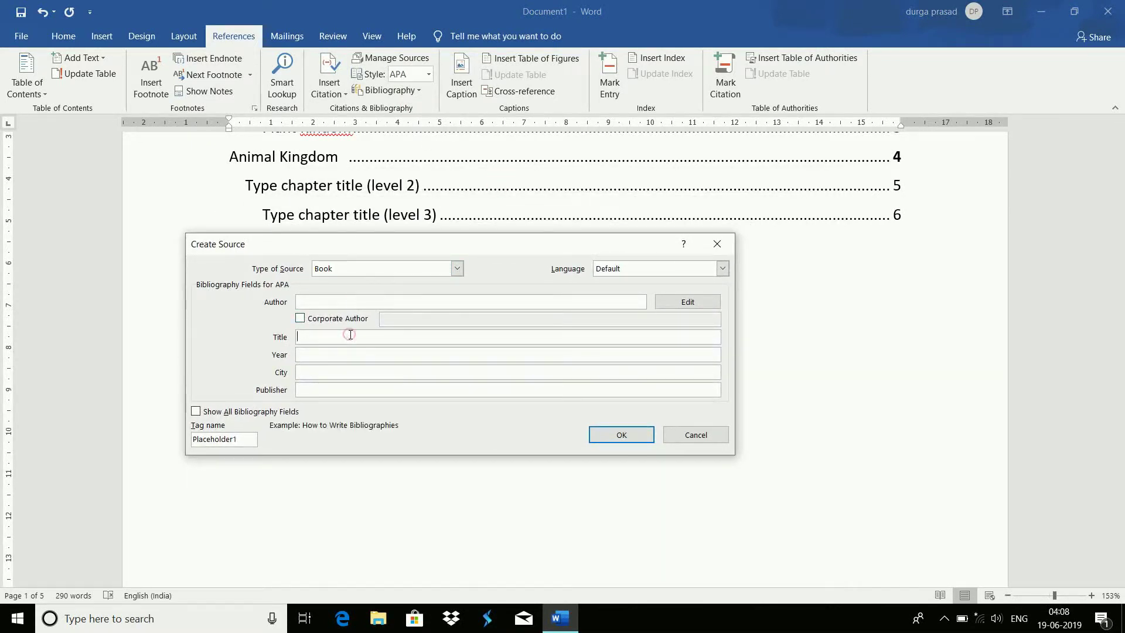
pyautogui.click(340, 355)
pyautogui.click(331, 371)
pyautogui.click(326, 391)
pyautogui.moveTo(558, 253); pyautogui.dragTo(577, 343)
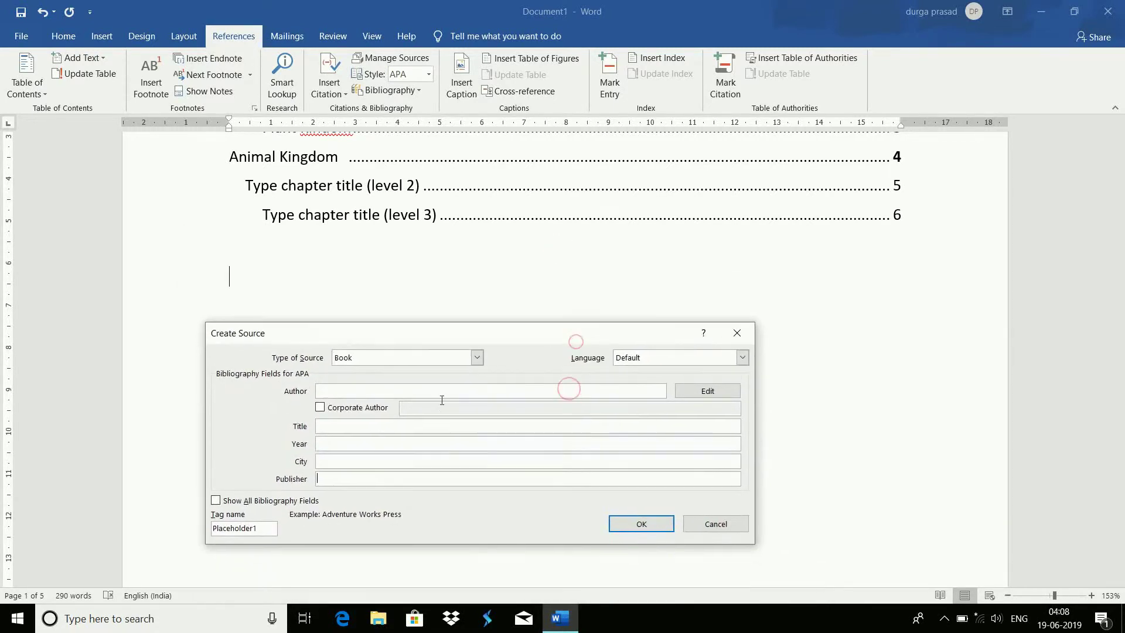
# Give the book source the title "Biology" and enter the author's name
pyautogui.click(396, 390)
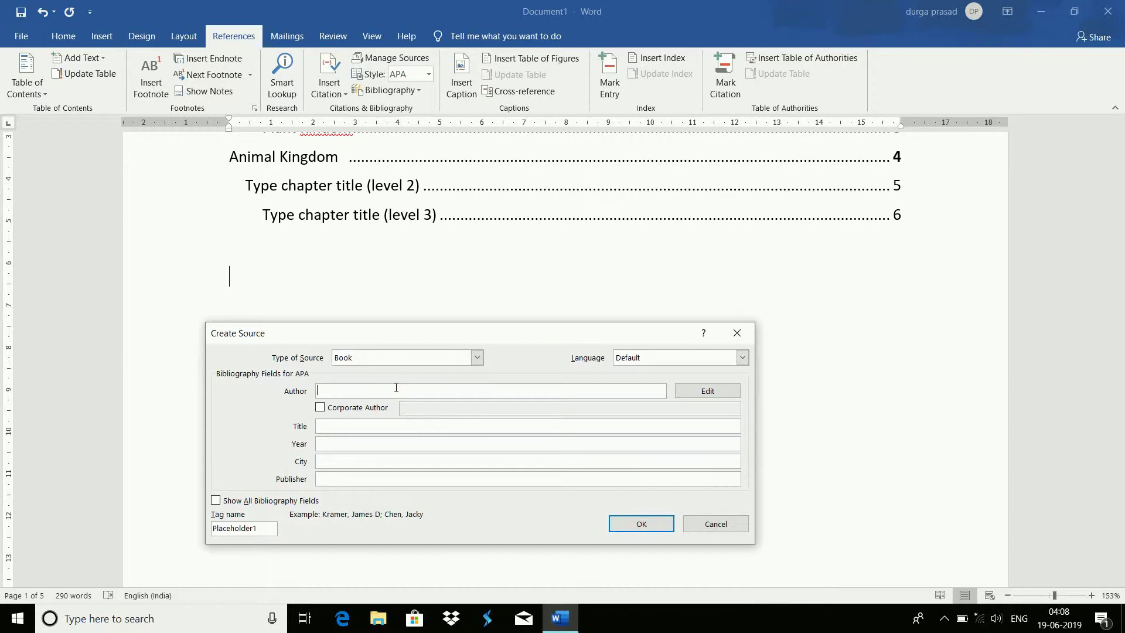
pyautogui.click(384, 429)
pyautogui.write('Bi')
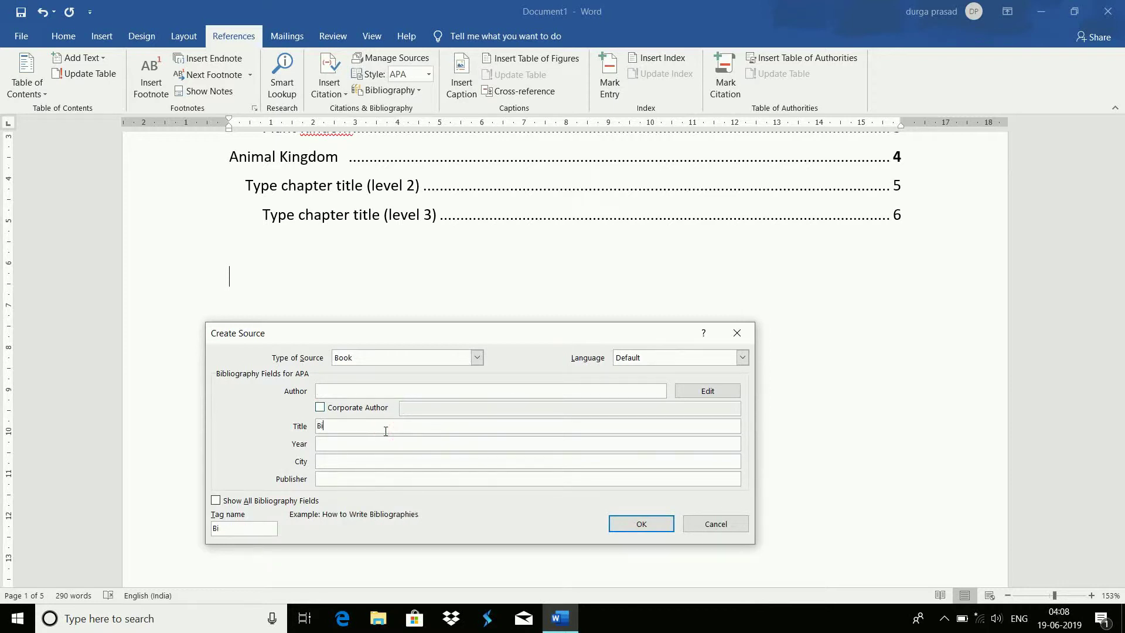
pyautogui.write('ology')
pyautogui.click(373, 388)
pyautogui.write('Mura')
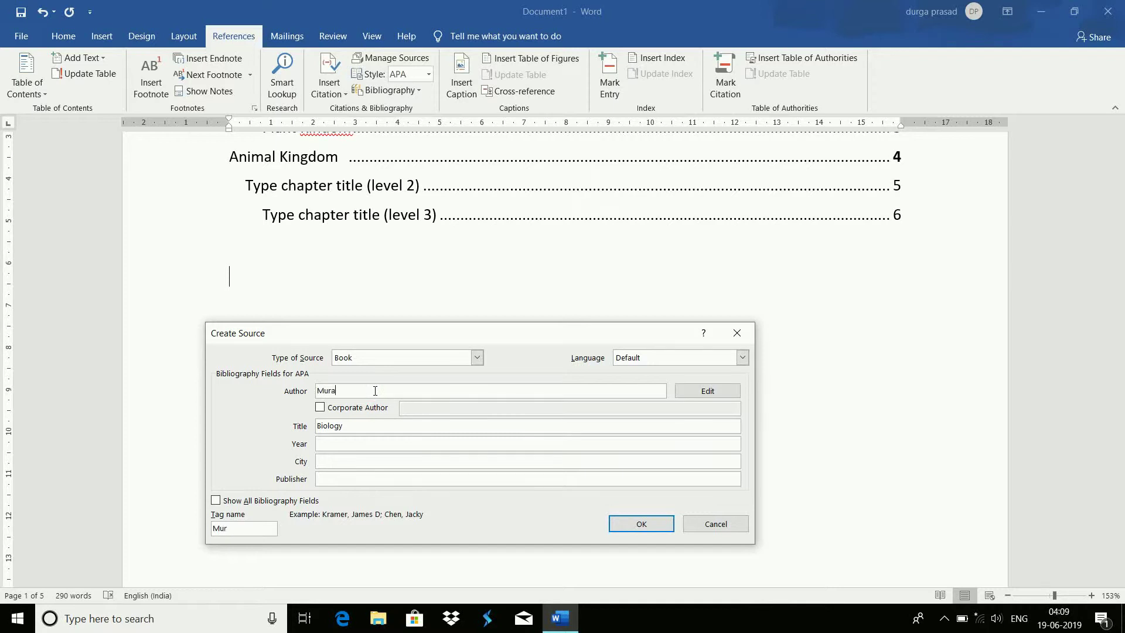
pyautogui.write('lidharK.')
# Set the book source's year to 2006, city to Delhi and publisher to "Learn to Fly"
pyautogui.click(354, 443)
pyautogui.write('2006')
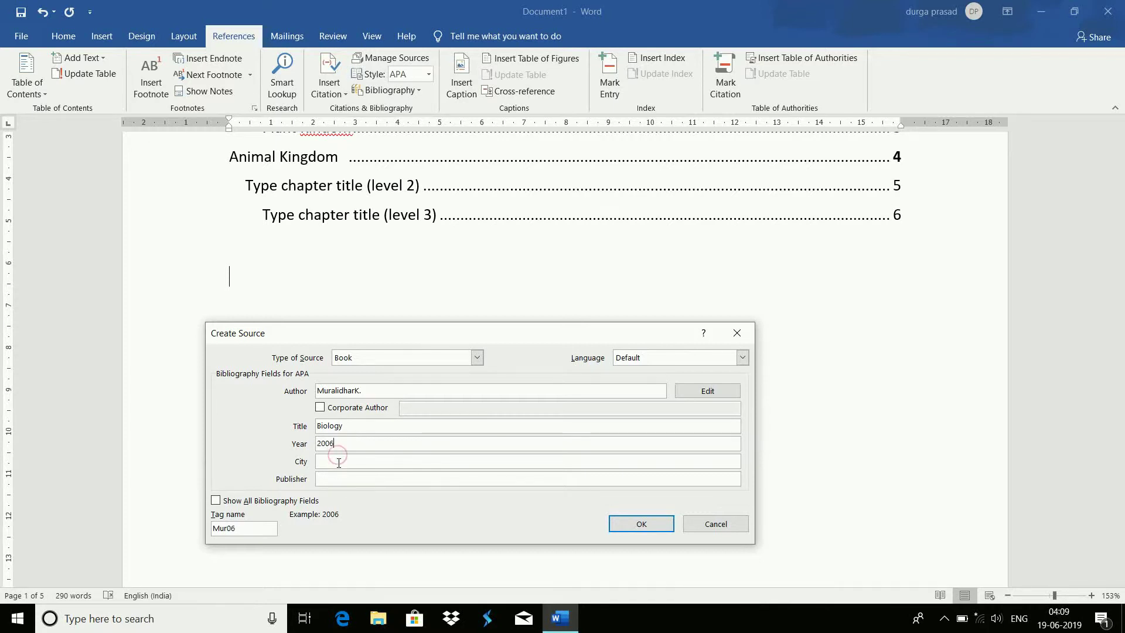
pyautogui.click(338, 462)
pyautogui.write('Delhi')
pyautogui.click(385, 479)
pyautogui.write('Lear')
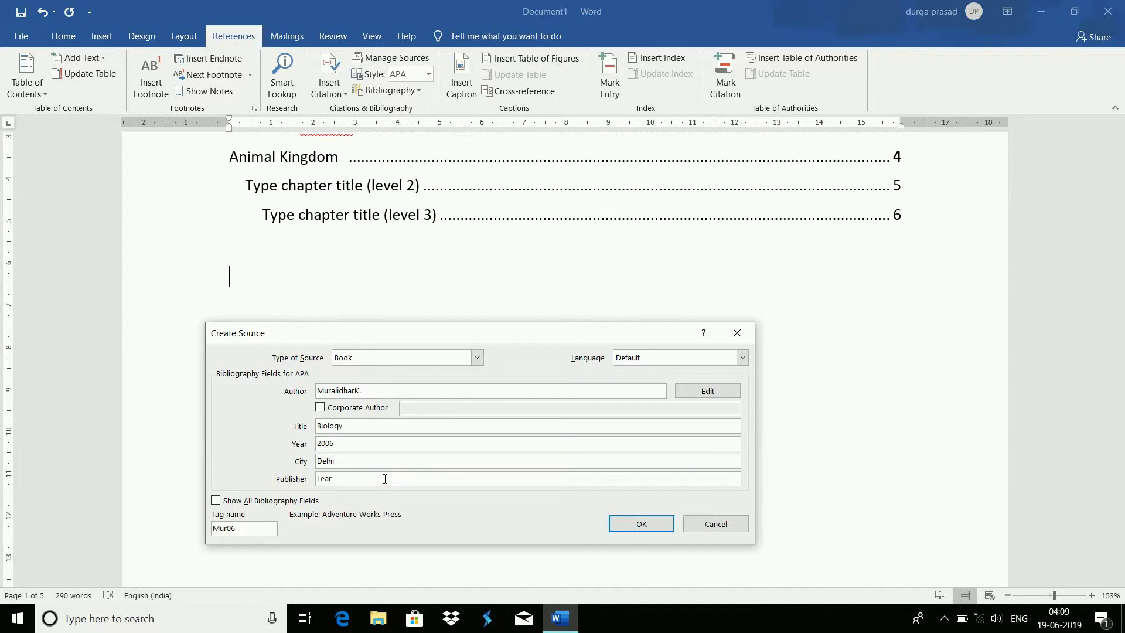
pyautogui.write('n to Fly')
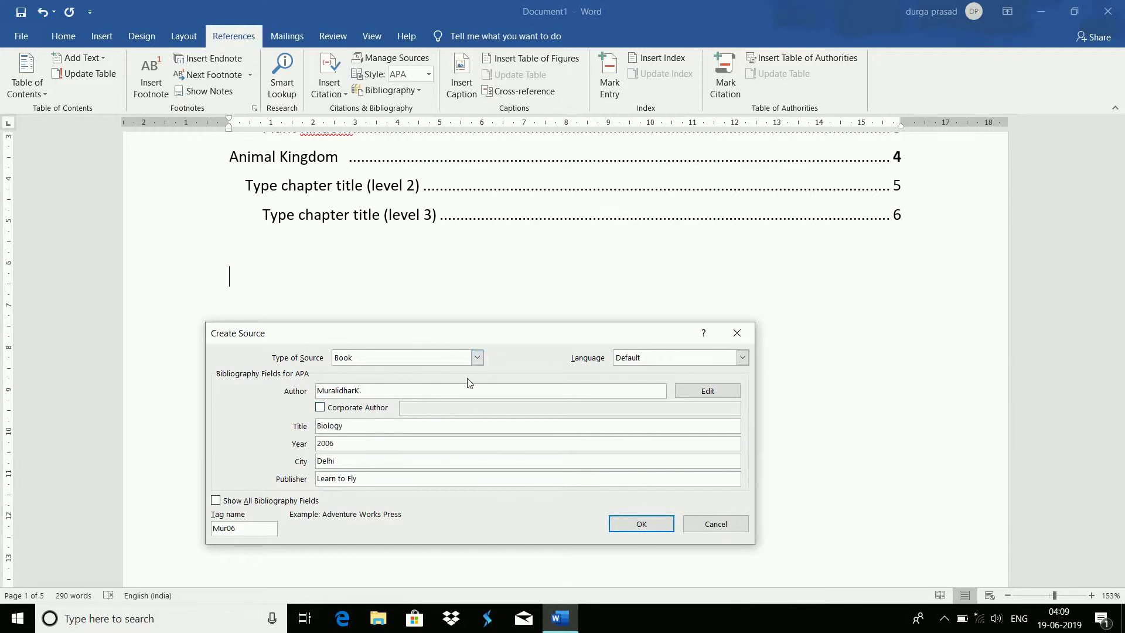
# Review the available source types and the full set of bibliography fields, keeping Book and the short field list
pyautogui.click(477, 358)
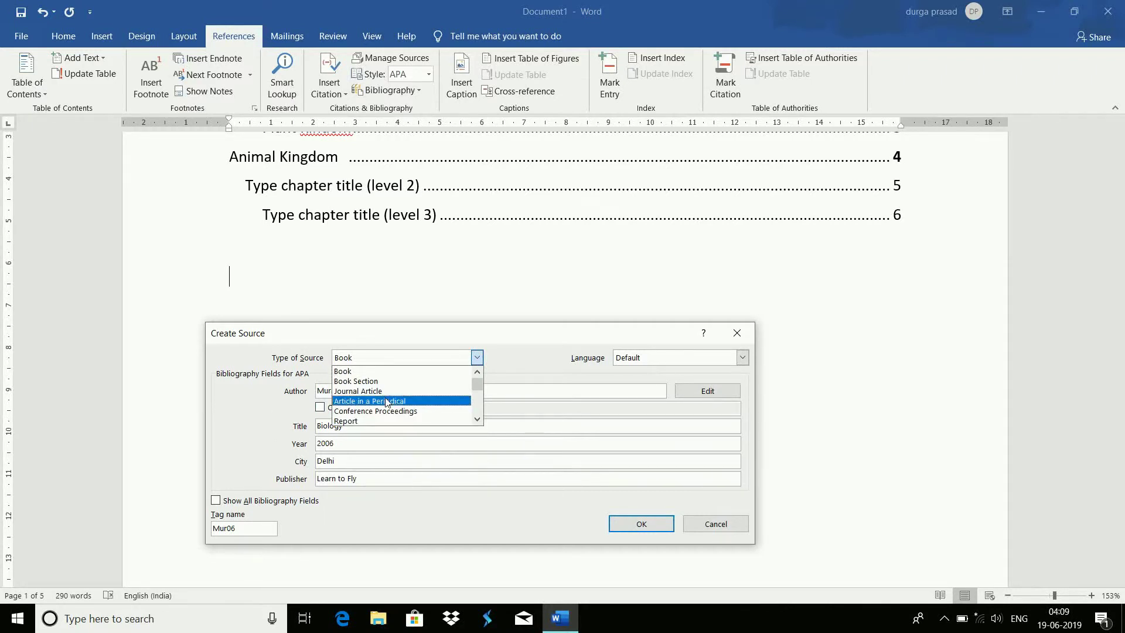
pyautogui.click(536, 368)
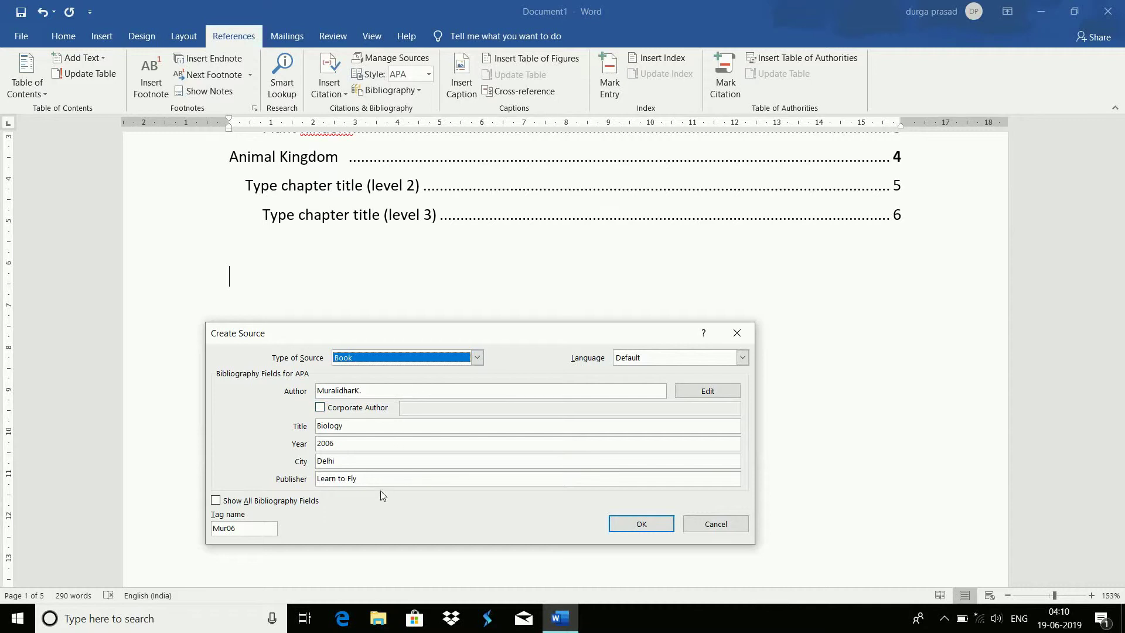
pyautogui.click(215, 501)
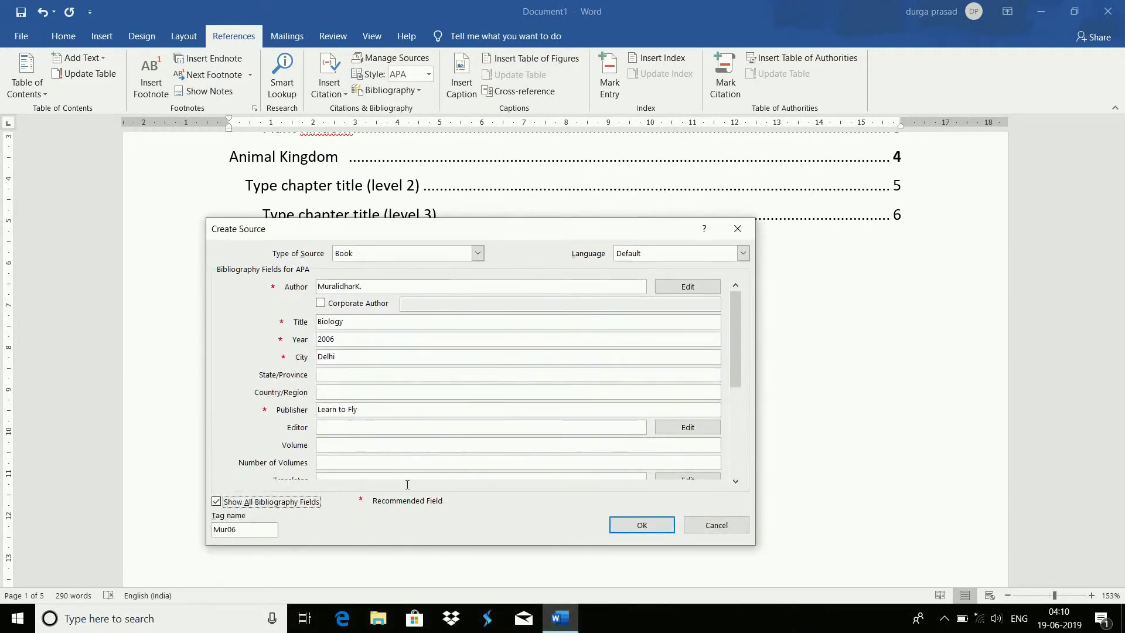
pyautogui.click(217, 501)
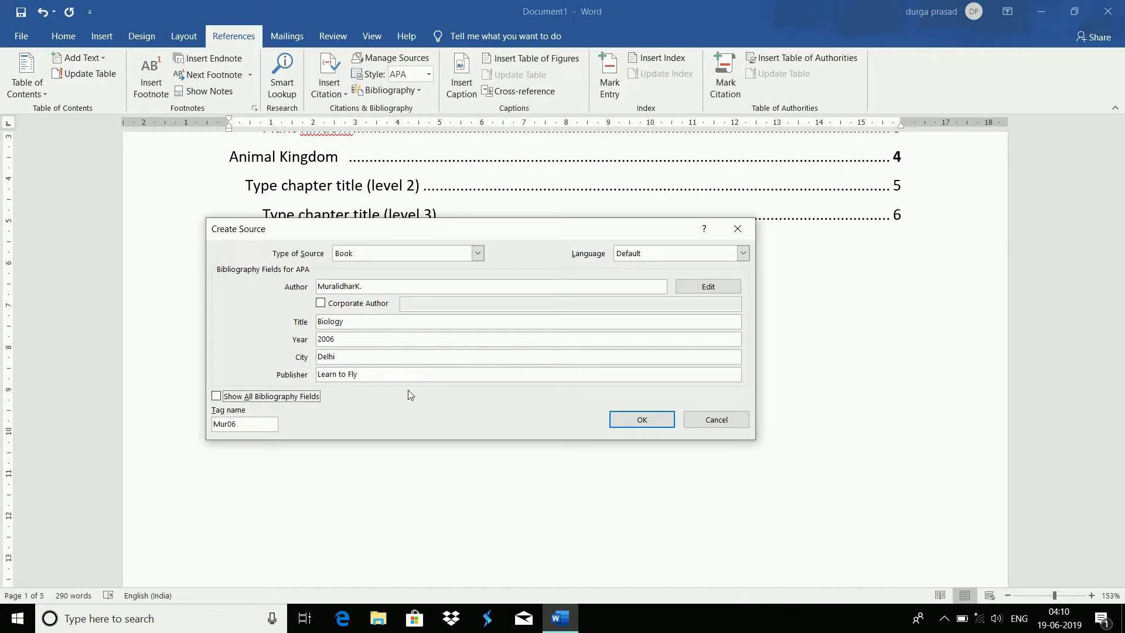
# Save the book source to insert its citation, and check the citation below the table of contents
pyautogui.click(618, 426)
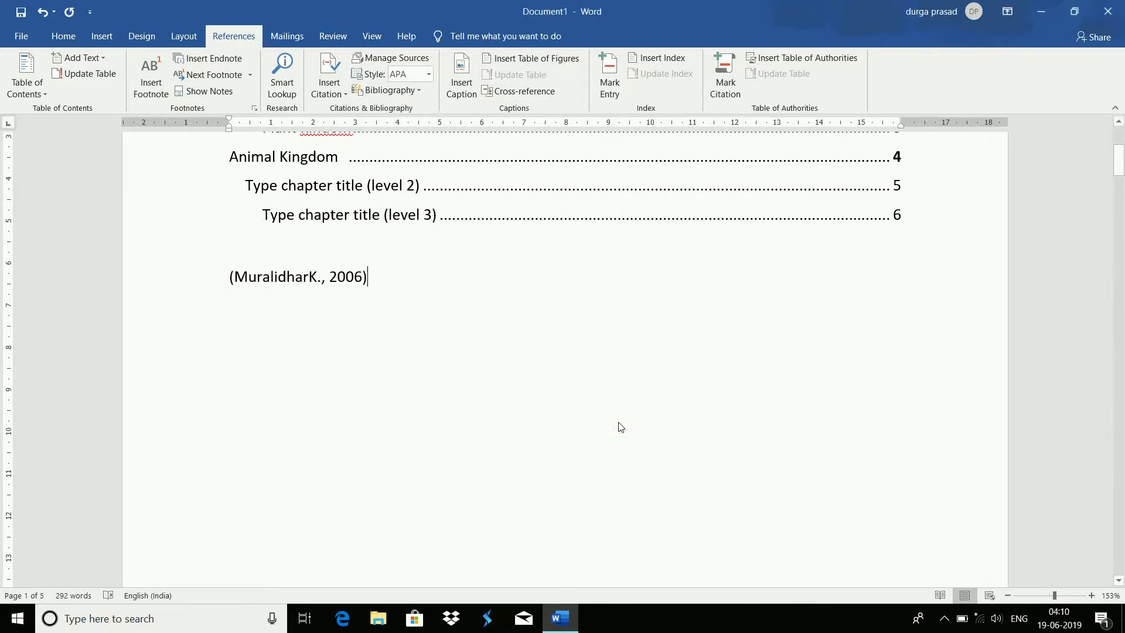
pyautogui.scroll(3, 620, 423)
pyautogui.scroll(-3, 618, 422)
pyautogui.scroll(1, 617, 420)
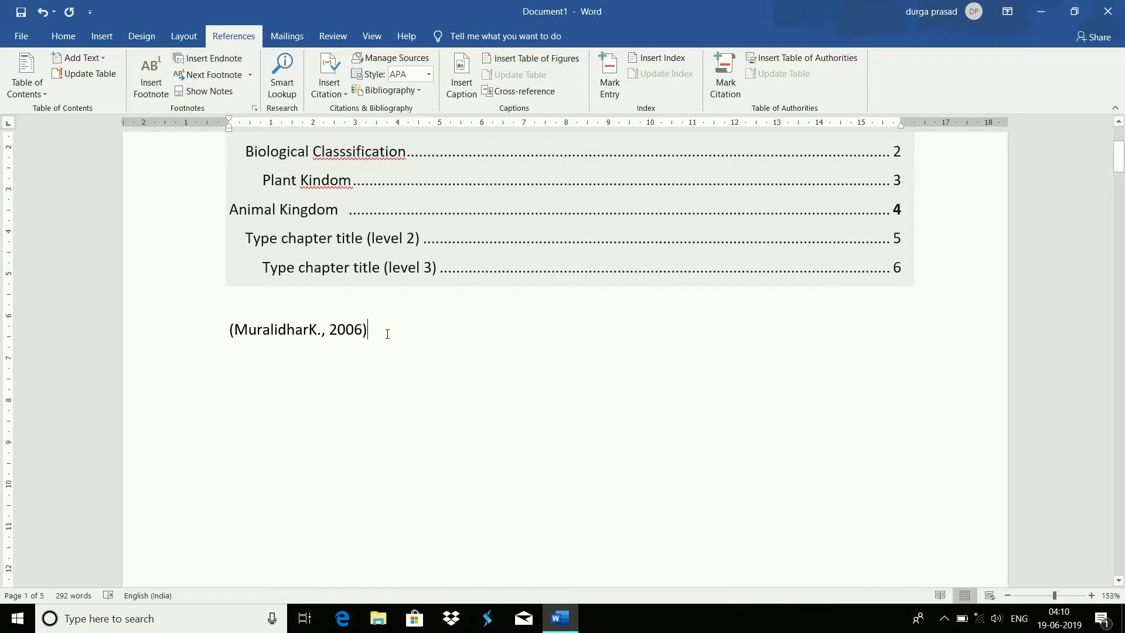
# Try the citation styles ISO 690 - First Element and Date and GB7714 on the inserted citation, returning to ISO 690
pyautogui.click(430, 75)
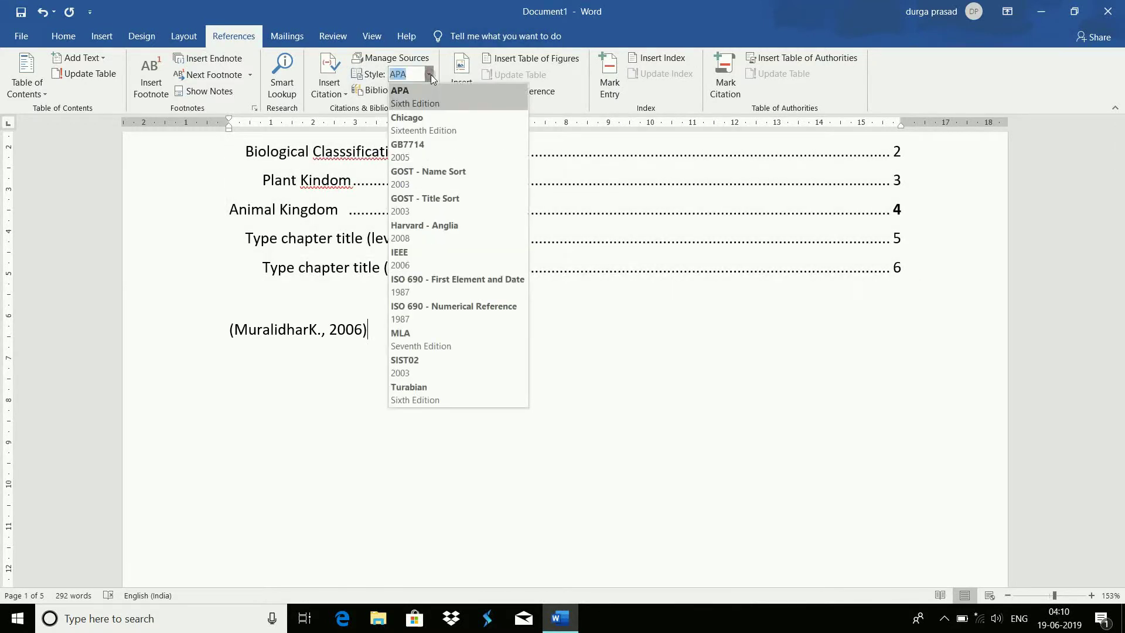
pyautogui.click(439, 275)
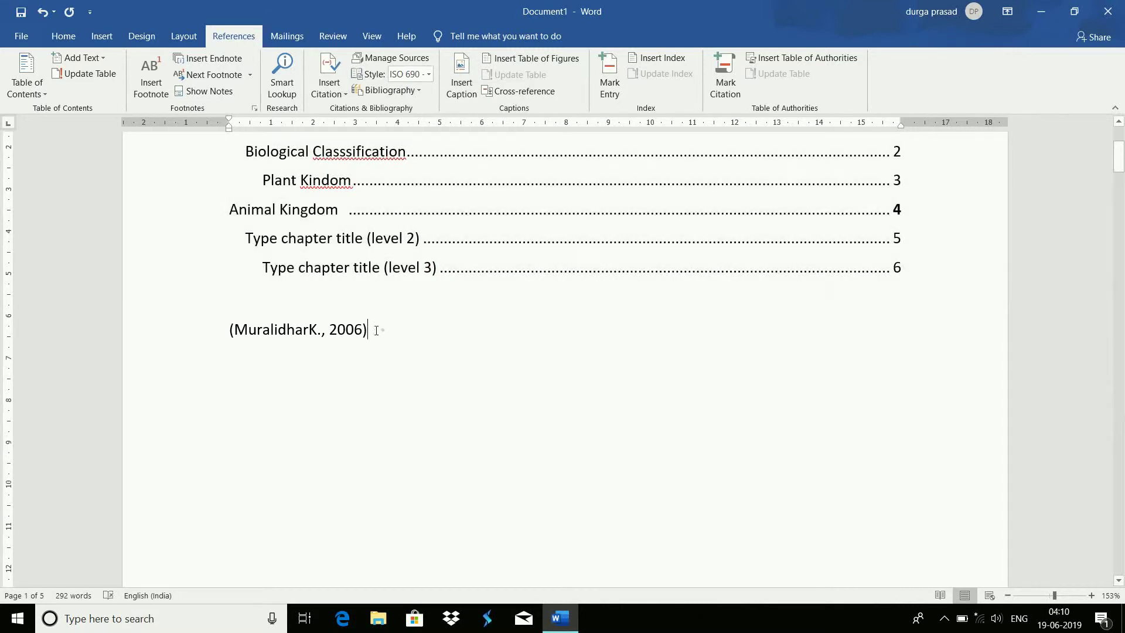
pyautogui.doubleClick(376, 330)
pyautogui.click(430, 74)
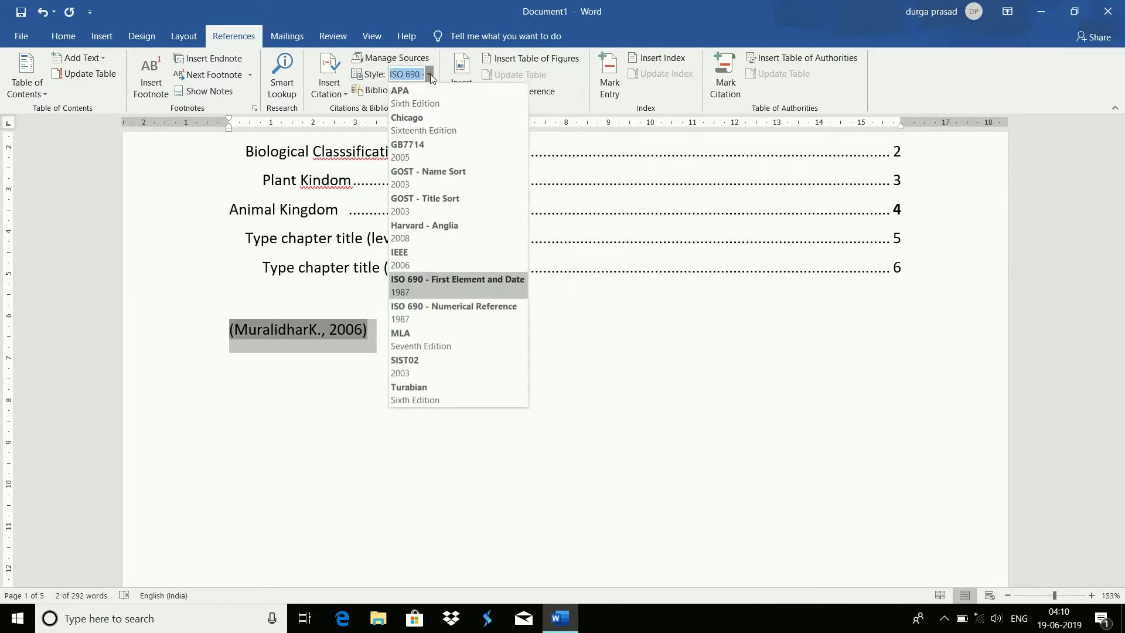
pyautogui.click(421, 150)
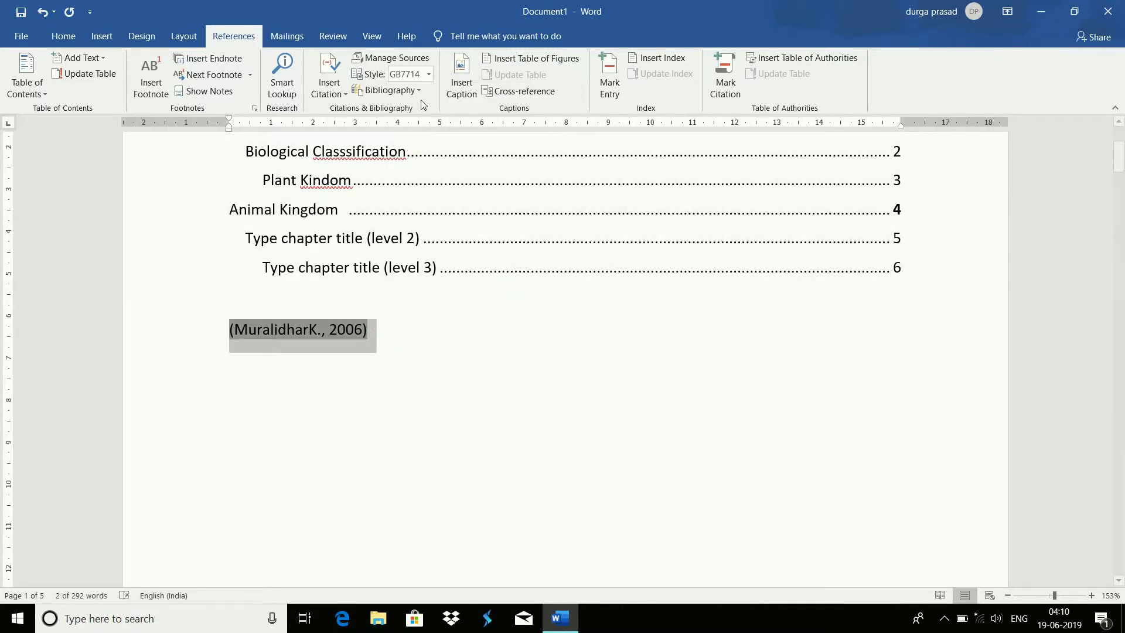
pyautogui.click(429, 75)
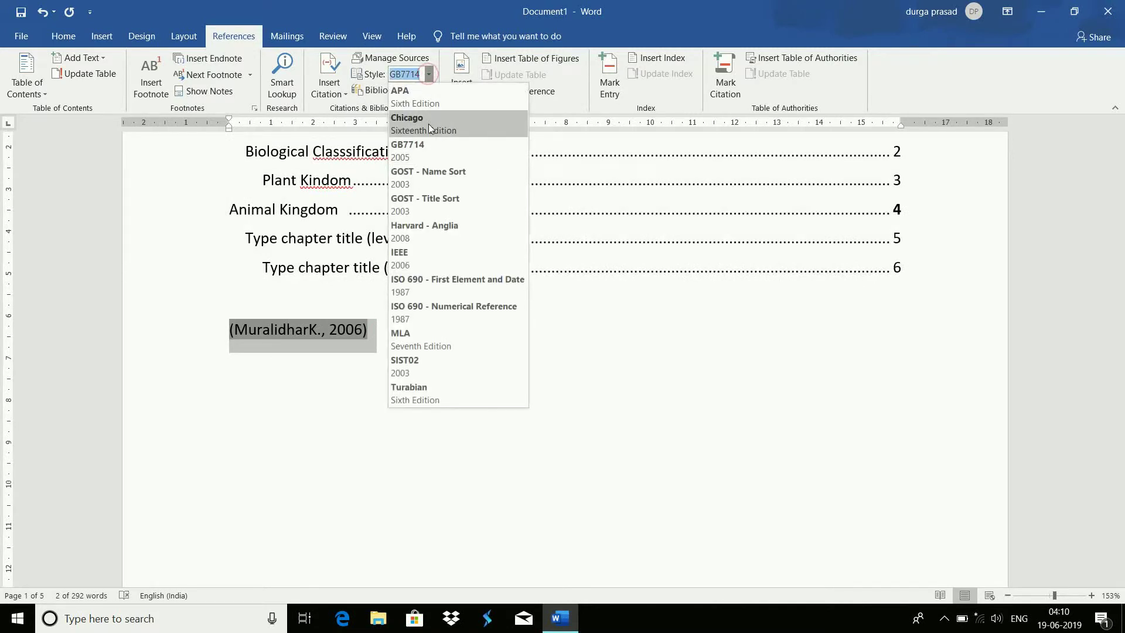
pyautogui.click(417, 283)
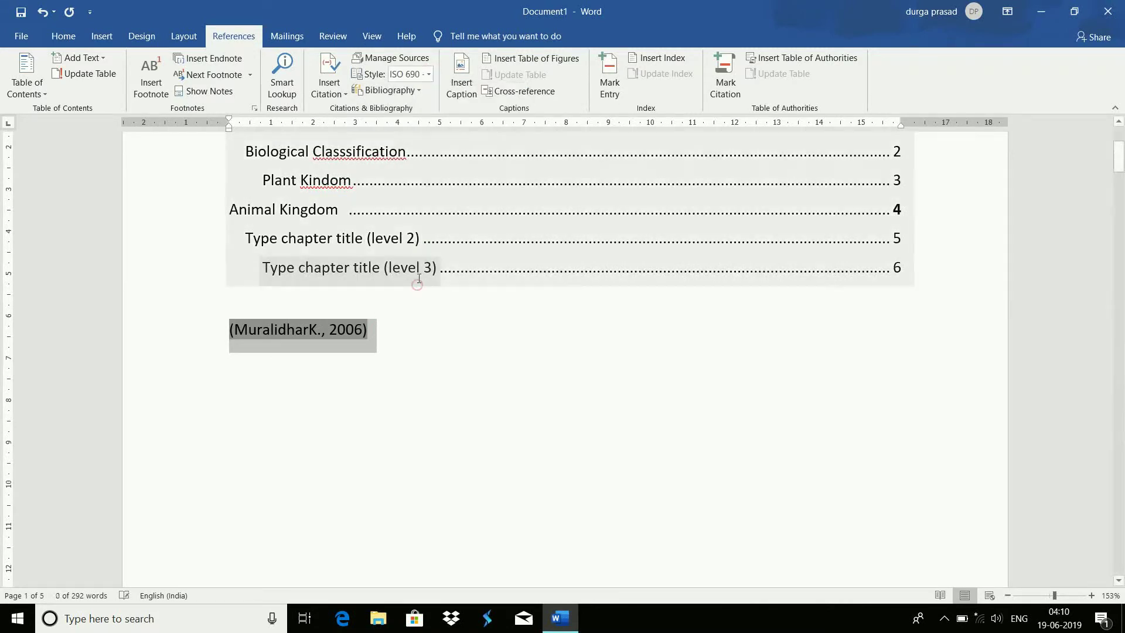
# Try the MLA, SIST02 and Chicago citation styles on the selected citation
pyautogui.click(432, 72)
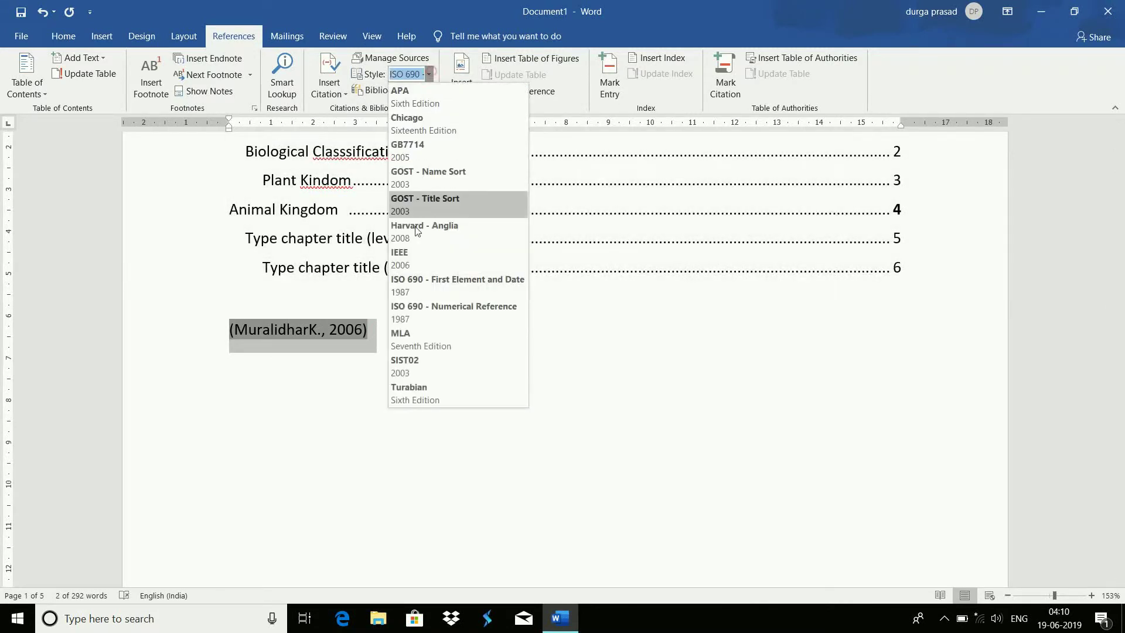
pyautogui.click(434, 346)
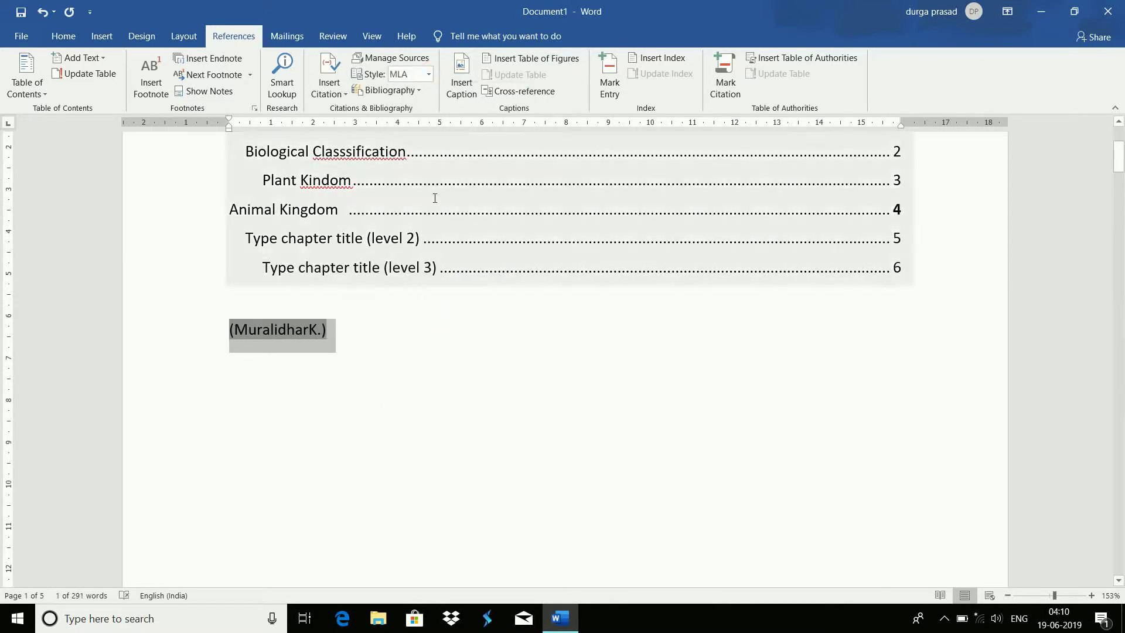
pyautogui.click(430, 74)
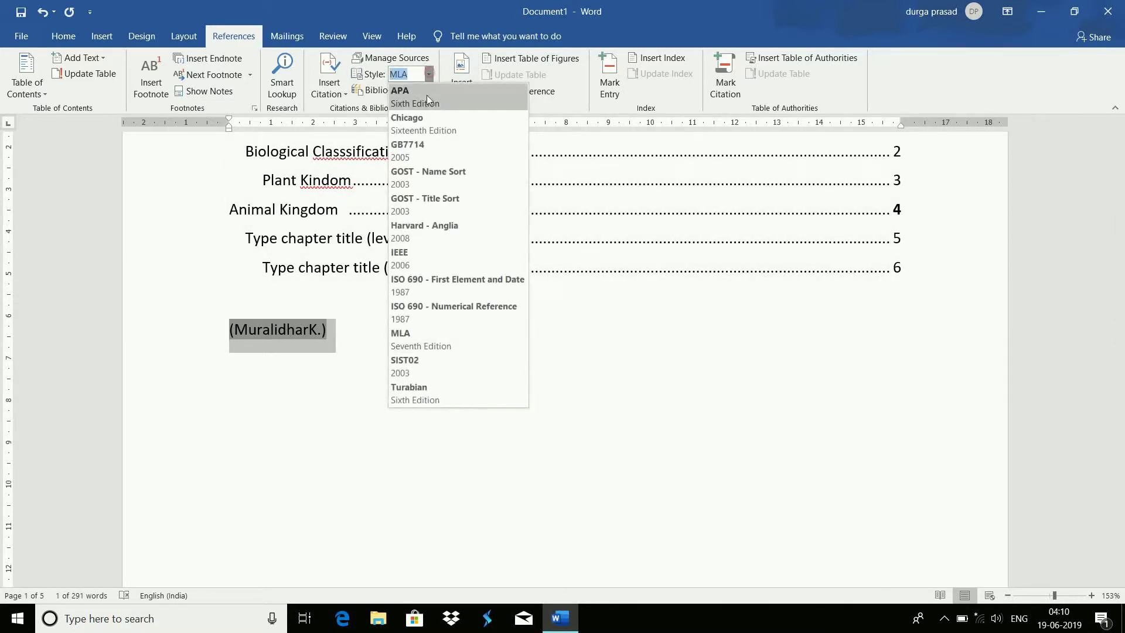
pyautogui.click(417, 367)
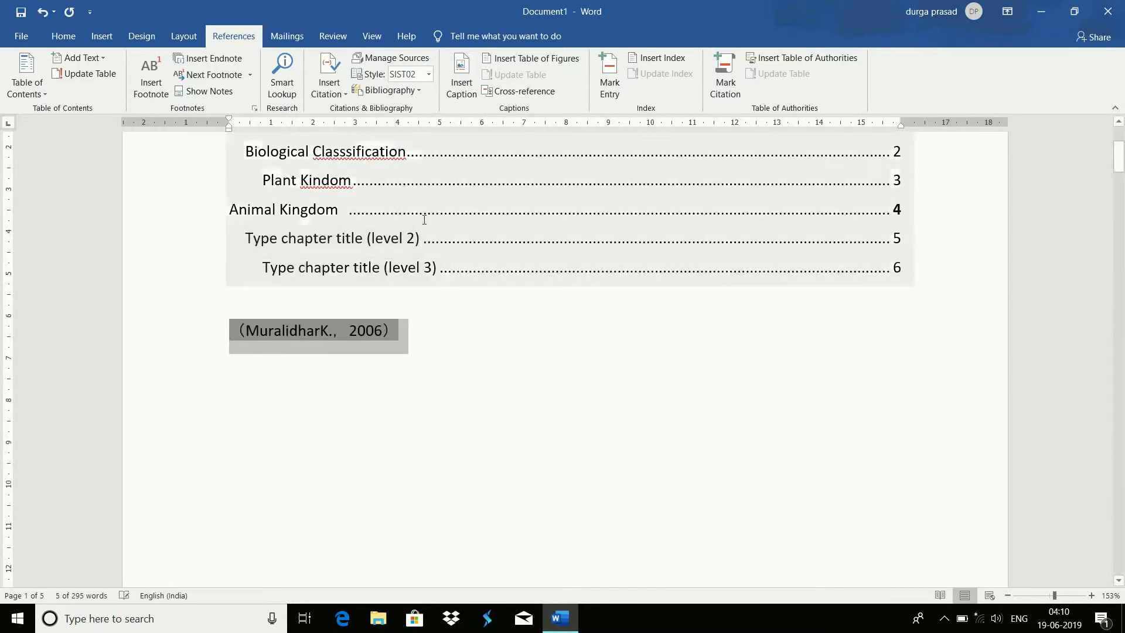
pyautogui.click(431, 77)
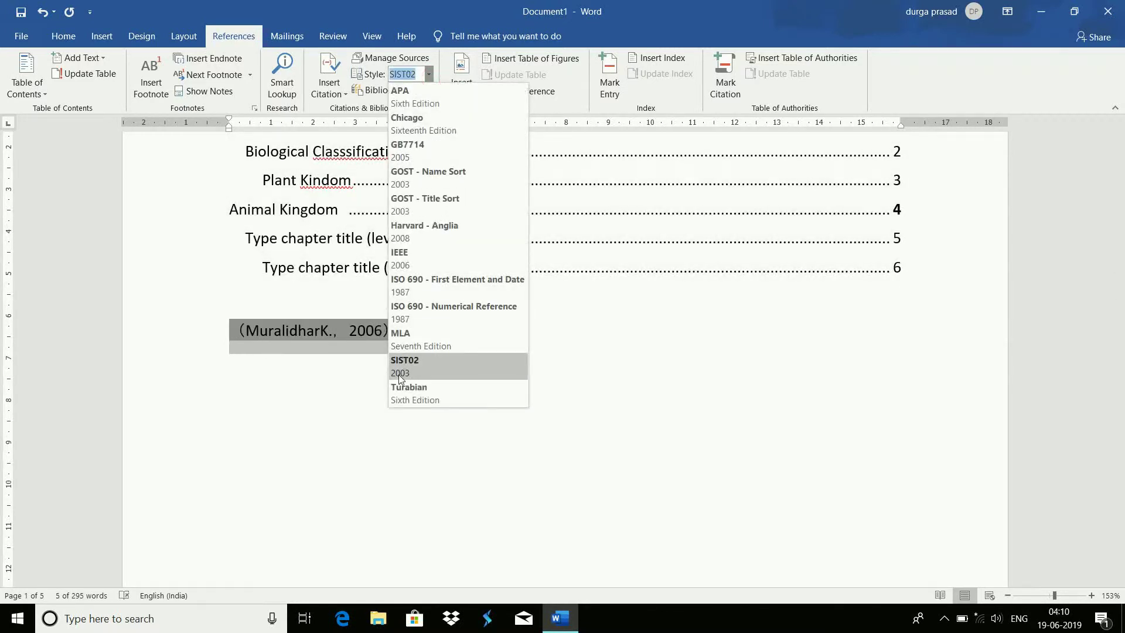
pyautogui.click(408, 119)
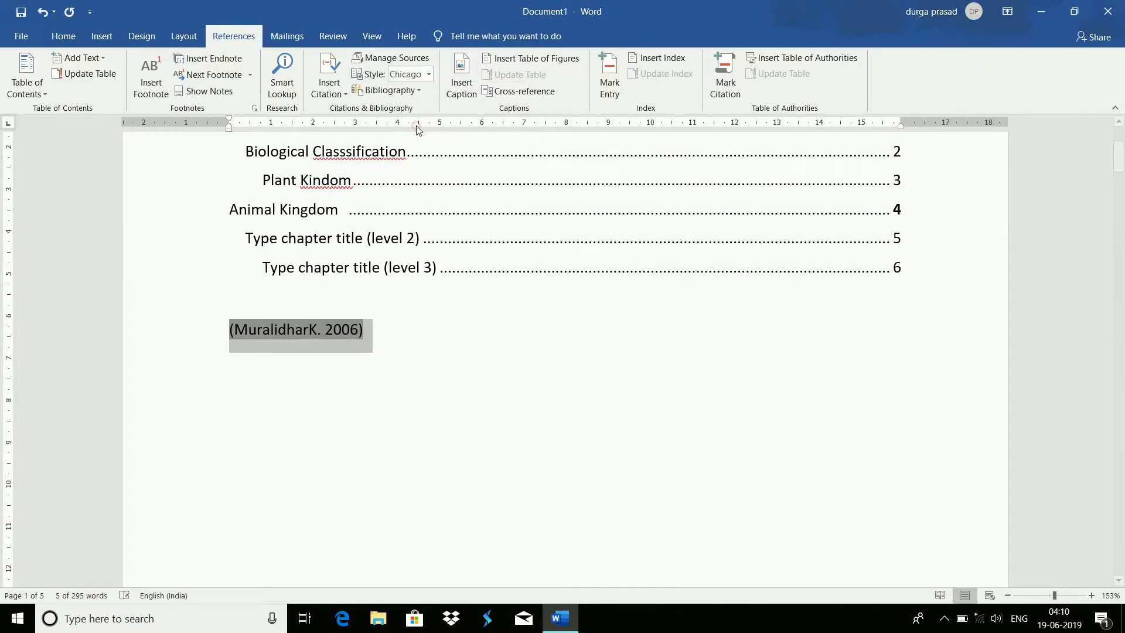
# Compare the APA and Chicago styles on the selected citation and set the citation style to GB7714
pyautogui.click(429, 75)
pyautogui.click(404, 96)
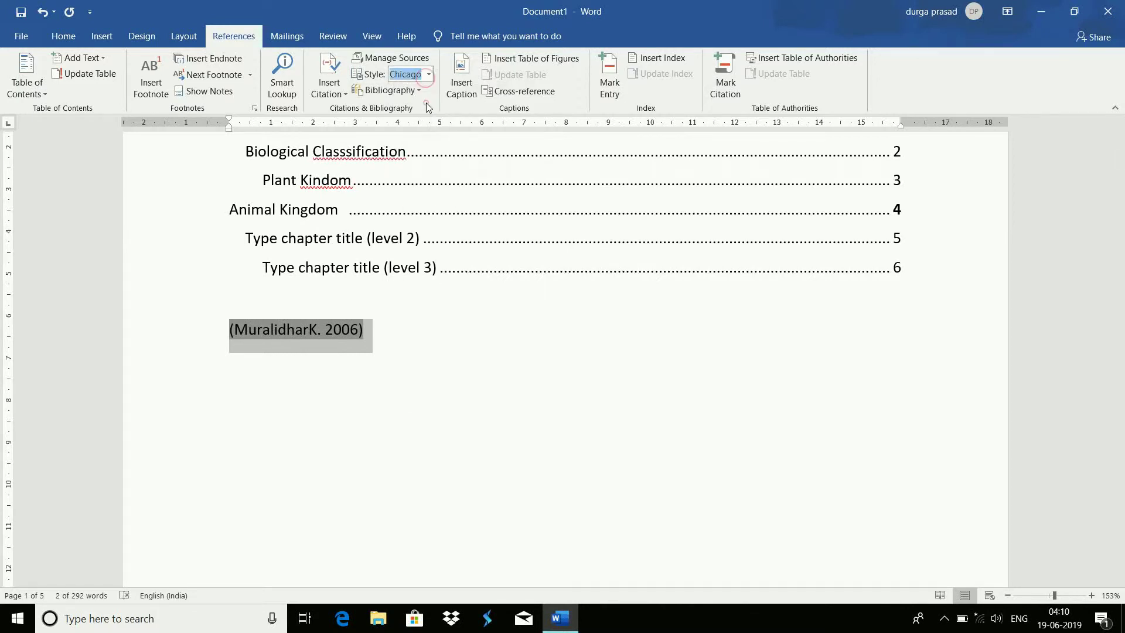
pyautogui.click(430, 78)
pyautogui.click(420, 124)
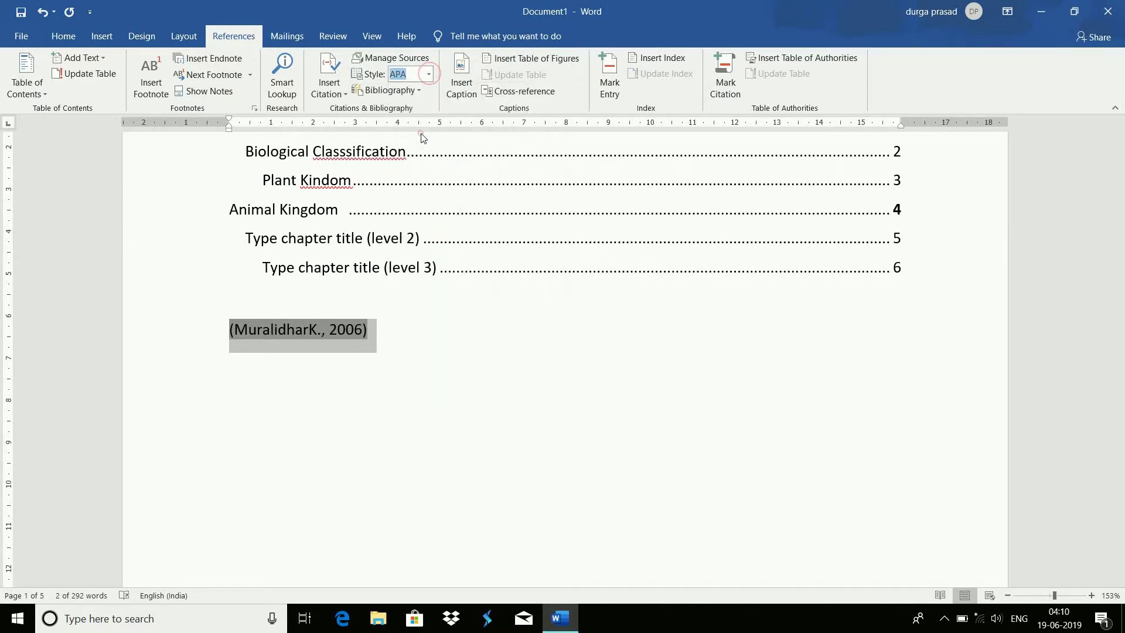
pyautogui.click(429, 75)
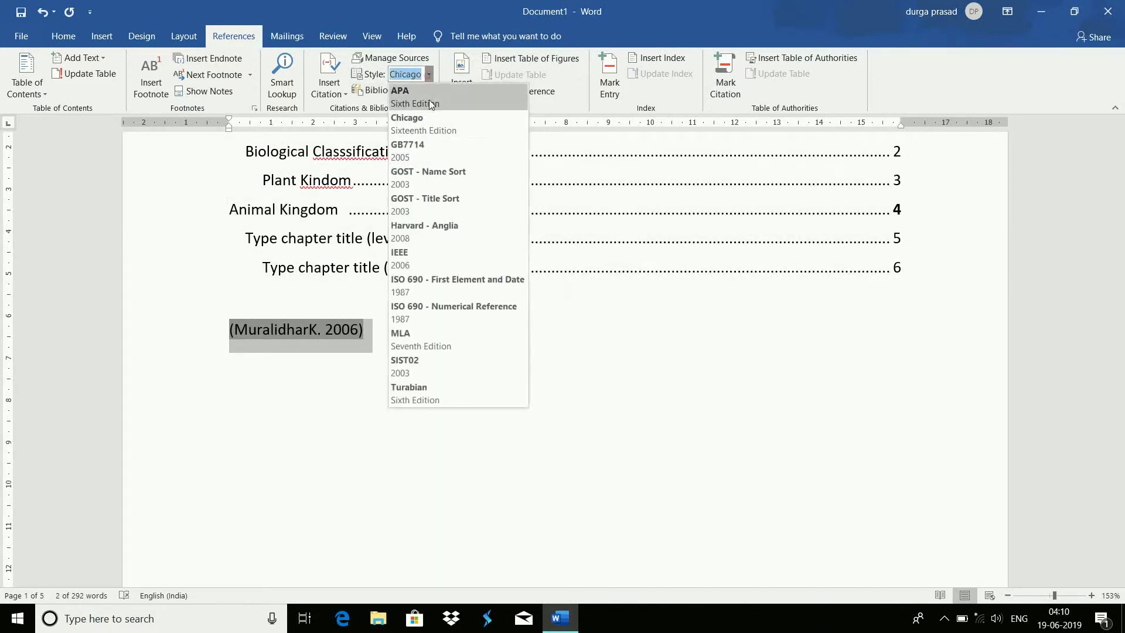
pyautogui.click(424, 162)
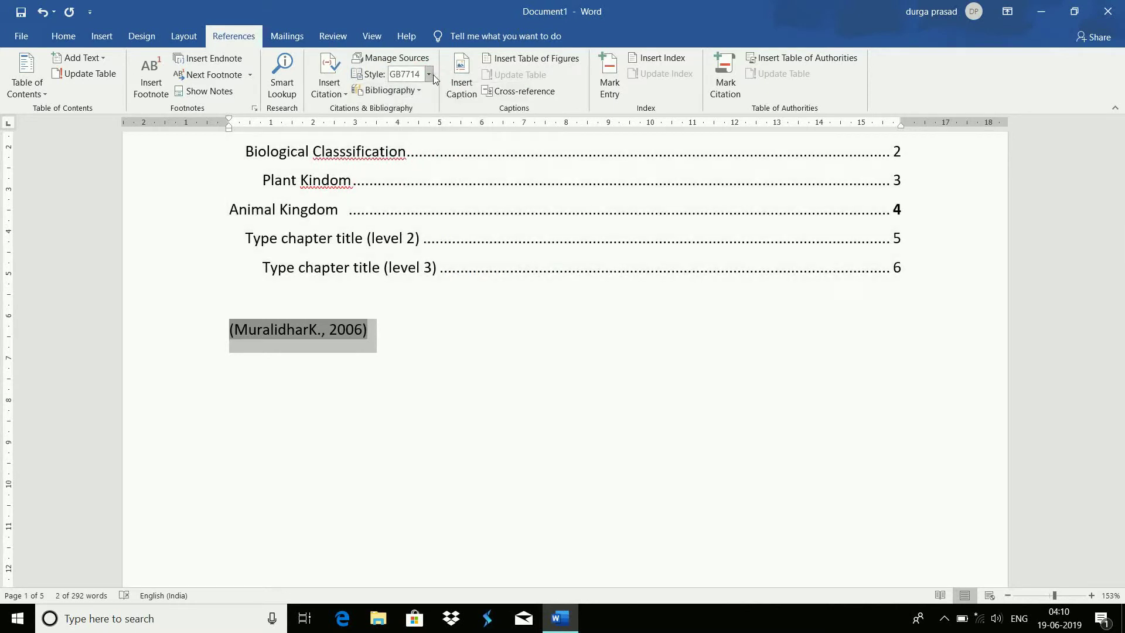
# Set the citation style of the selected citation to MLA and look through the style list once more
pyautogui.click(431, 76)
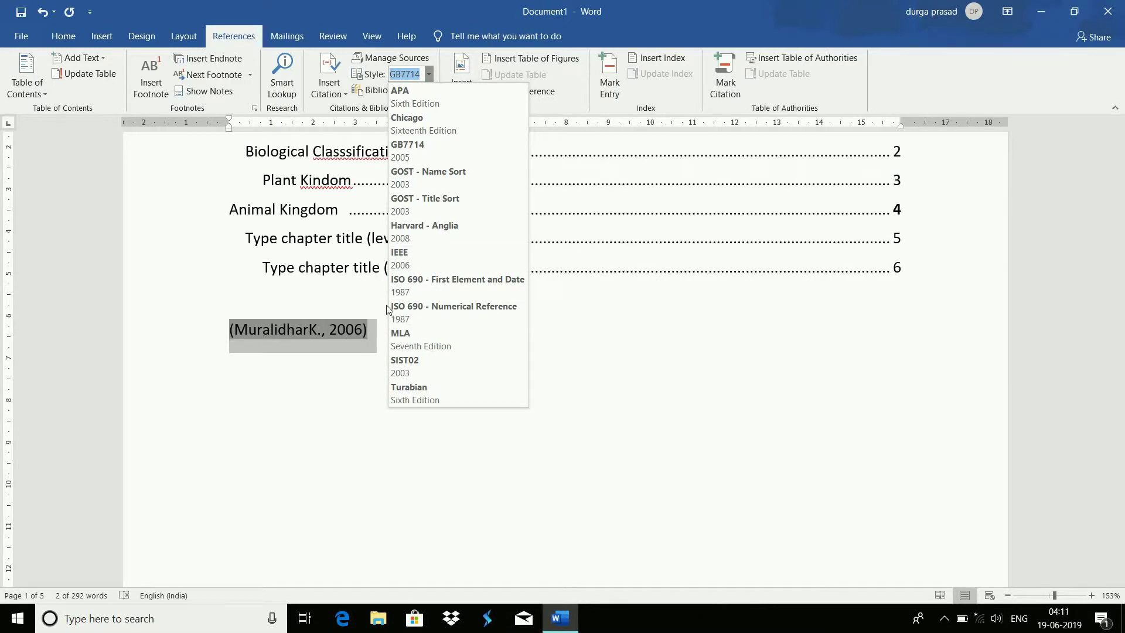
pyautogui.click(466, 346)
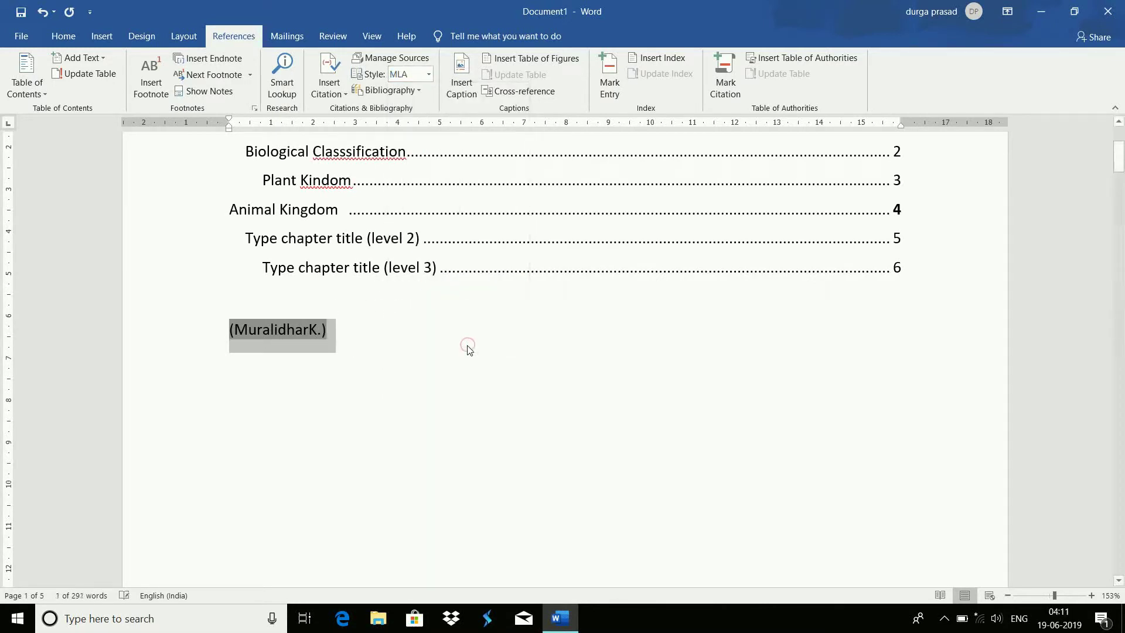
pyautogui.click(429, 74)
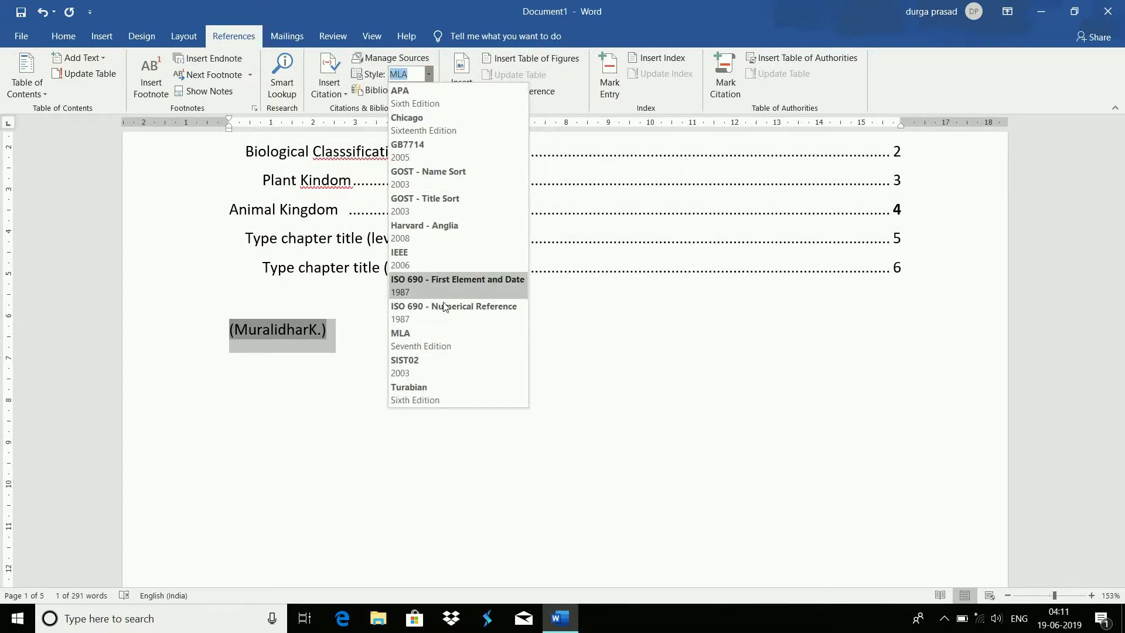
pyautogui.click(545, 102)
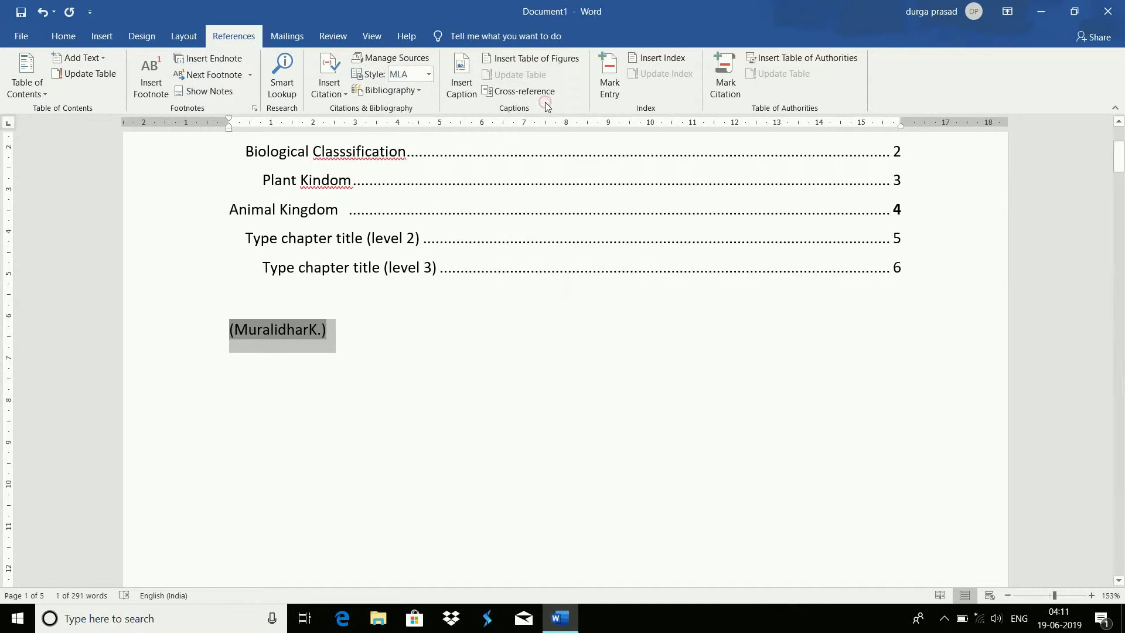
# Replace the selected citation with the built-in Bibliography, adding the built-in References and Works Cited lists below it
pyautogui.click(416, 91)
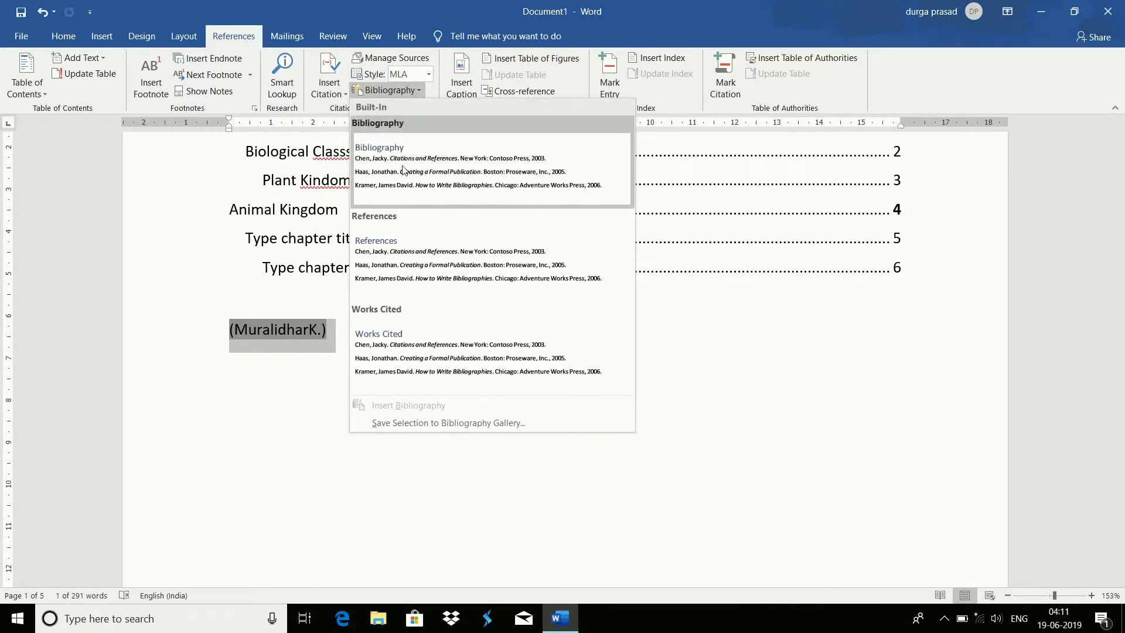
pyautogui.click(433, 177)
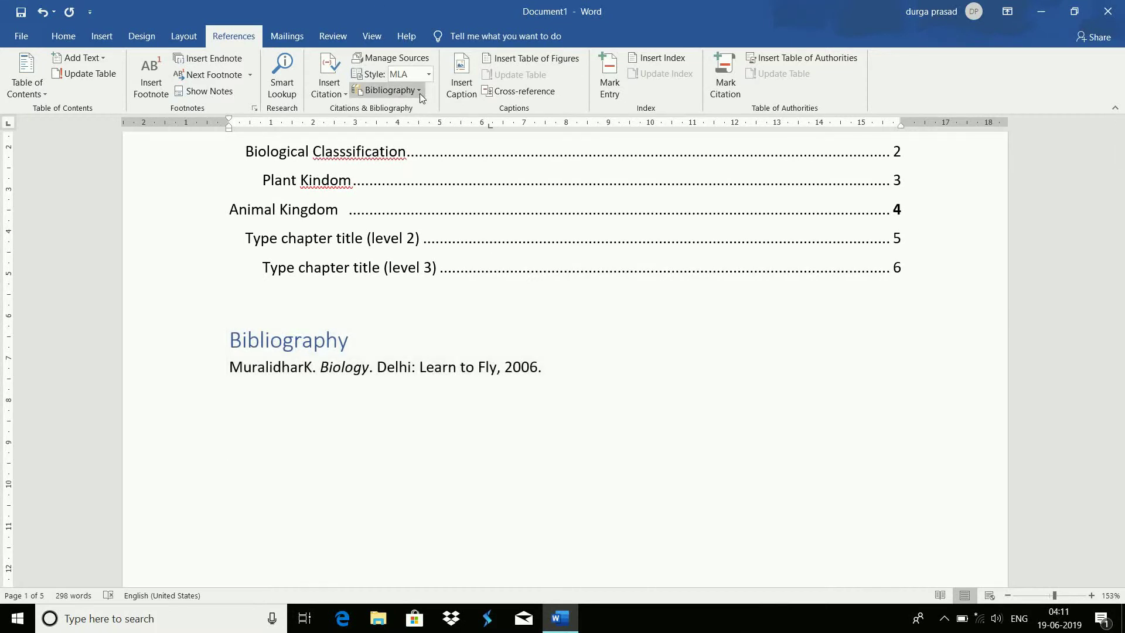
pyautogui.click(420, 92)
pyautogui.click(388, 229)
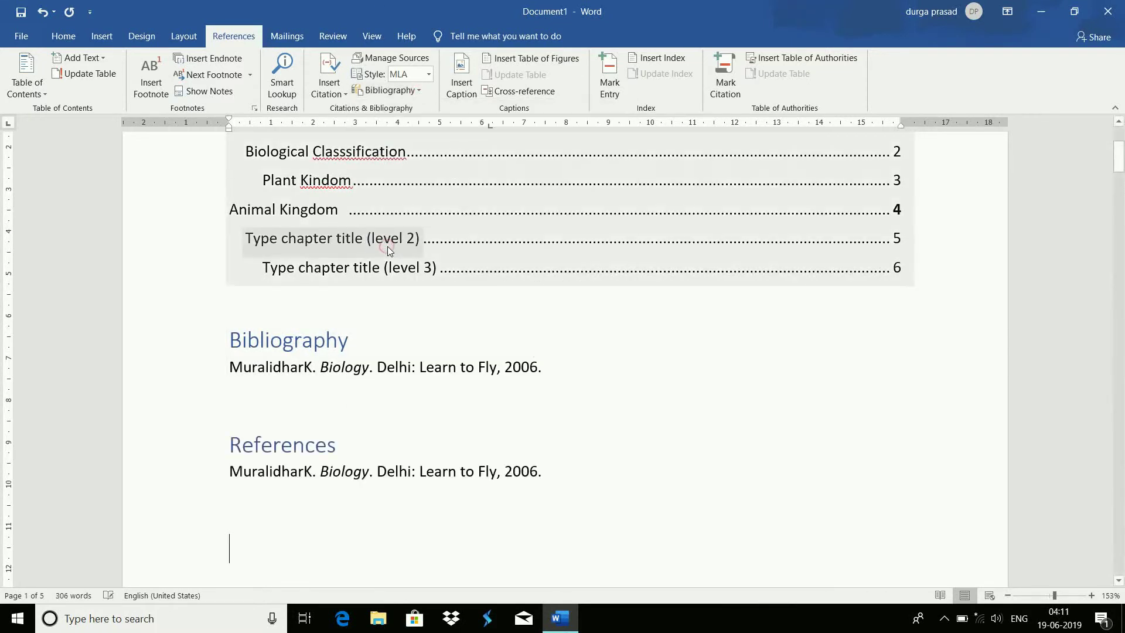
pyautogui.click(429, 74)
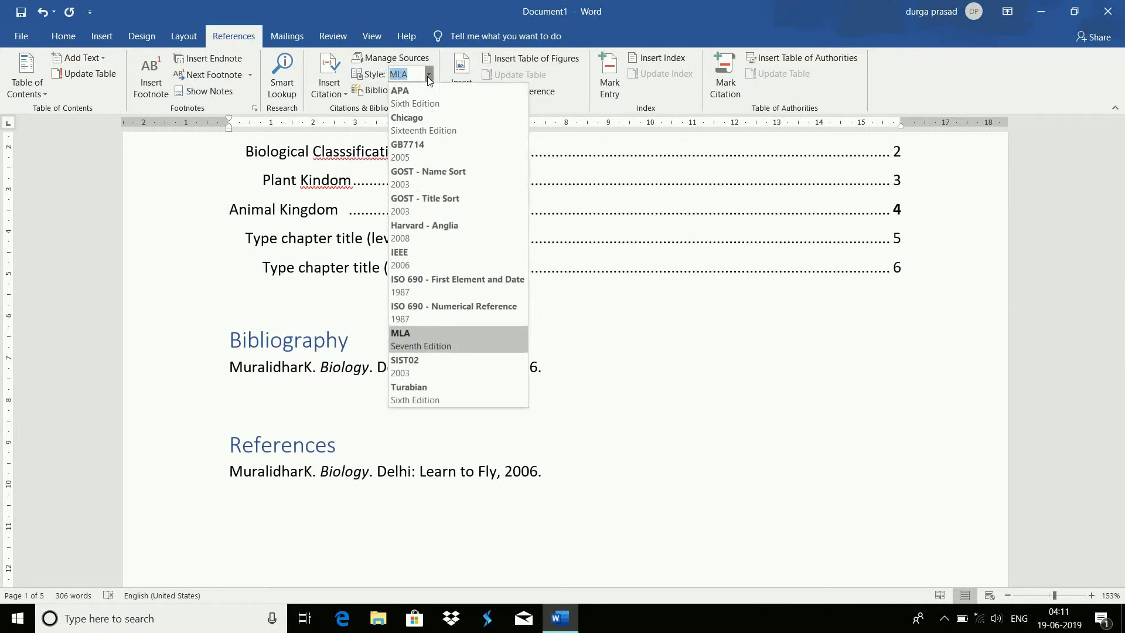
pyautogui.click(367, 101)
pyautogui.click(420, 92)
pyautogui.click(445, 338)
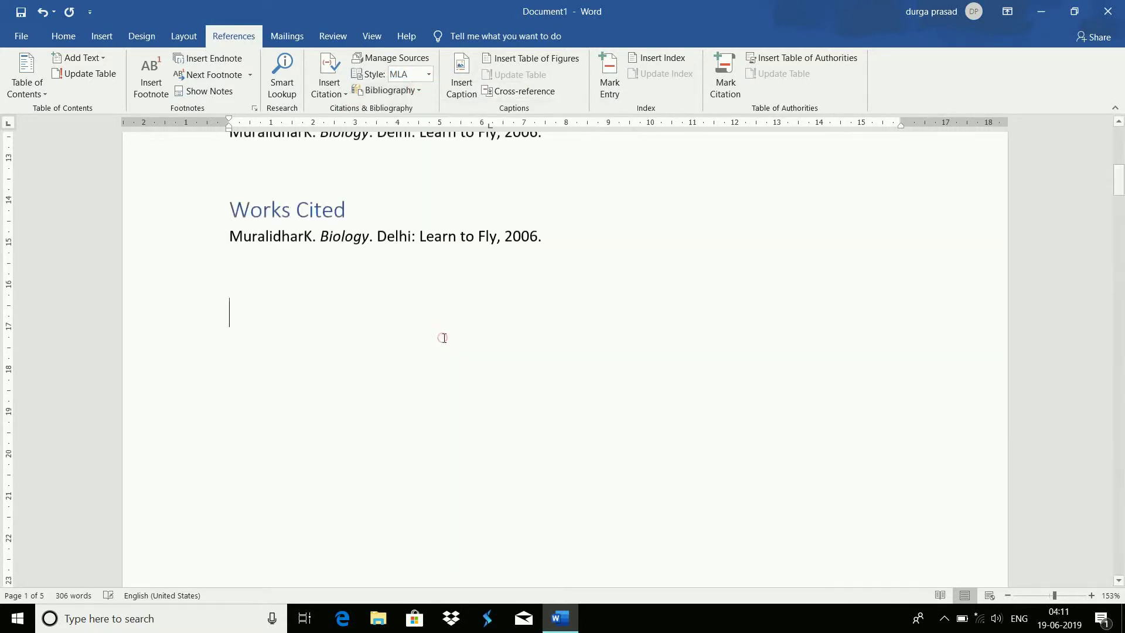
# Delete the empty paragraph below the table of contents and the Bibliography and Works Cited blocks, keeping only the References list
pyautogui.scroll(3, 445, 335)
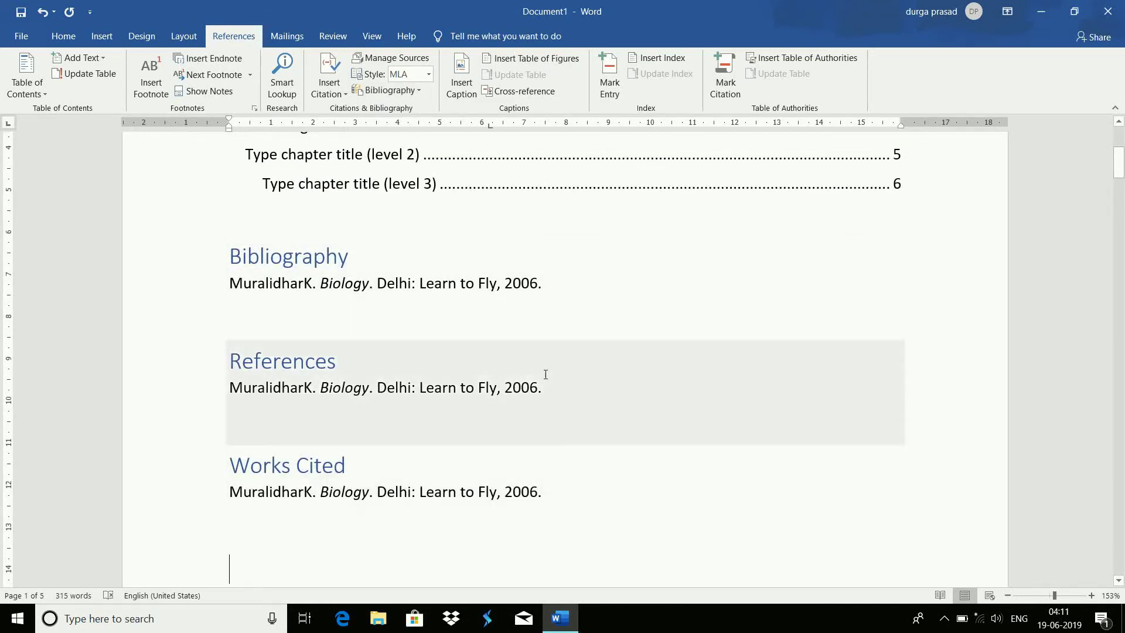
pyautogui.click(554, 287)
pyautogui.moveTo(553, 287); pyautogui.dragTo(172, 234)
pyautogui.click(172, 234)
pyautogui.press('Delete')
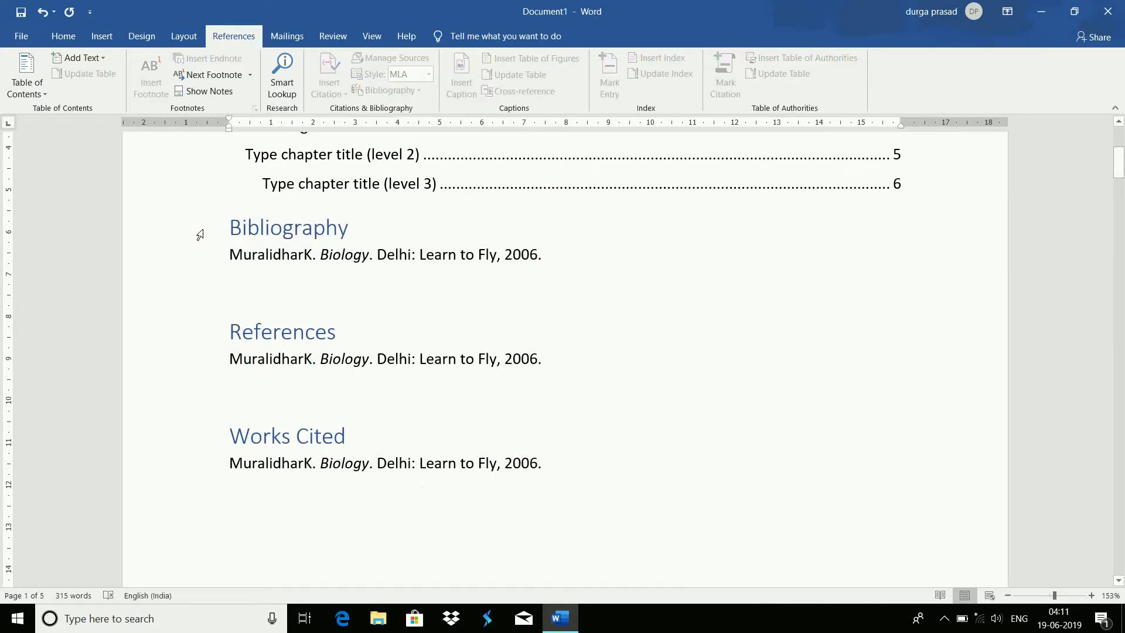
pyautogui.moveTo(220, 227); pyautogui.dragTo(242, 229)
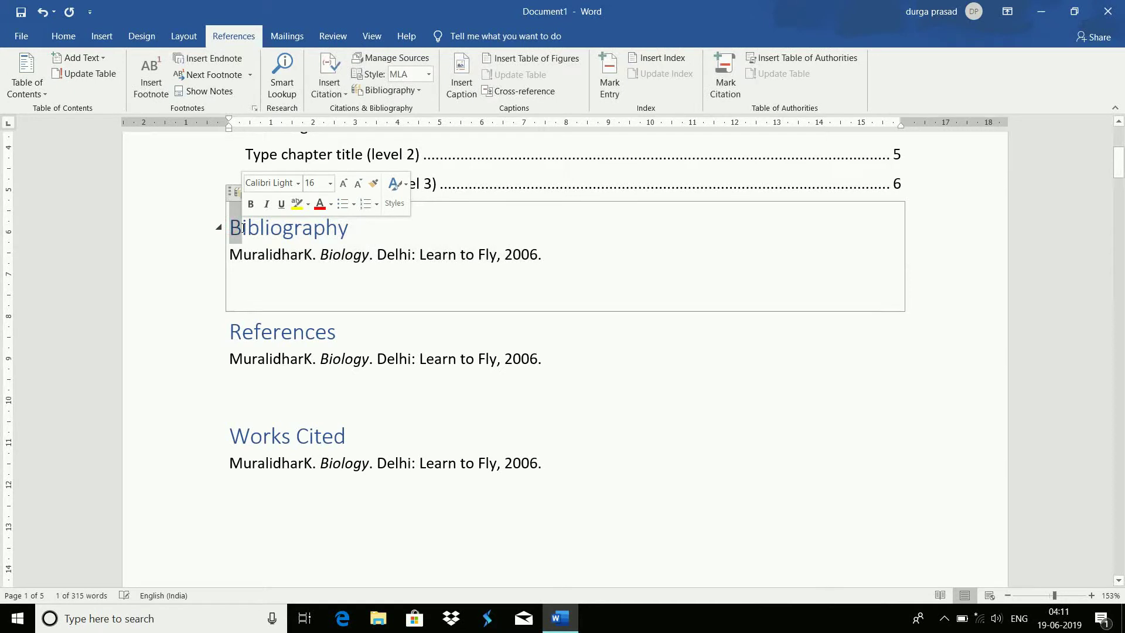
pyautogui.press('Delete')
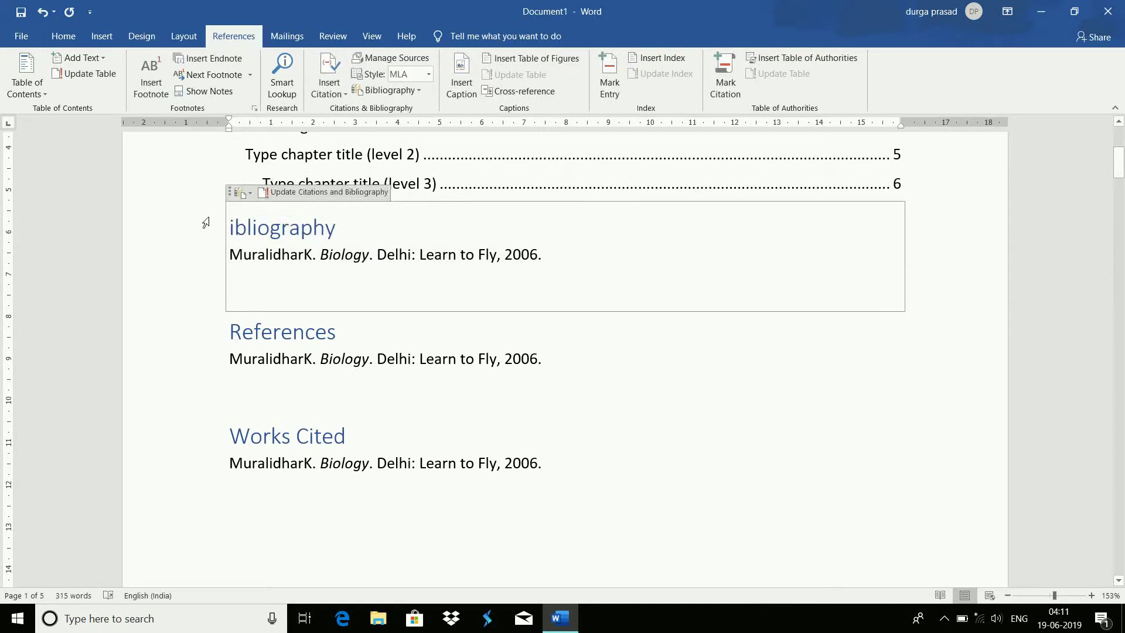
pyautogui.click(208, 222)
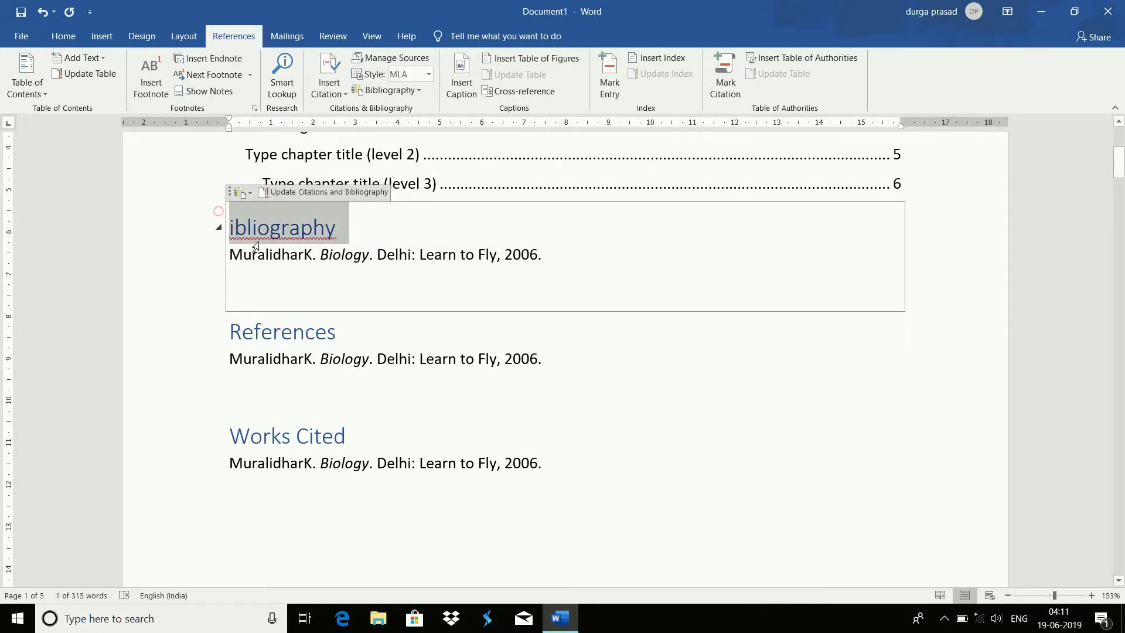
pyautogui.moveTo(244, 240); pyautogui.dragTo(334, 276)
pyautogui.press('Delete')
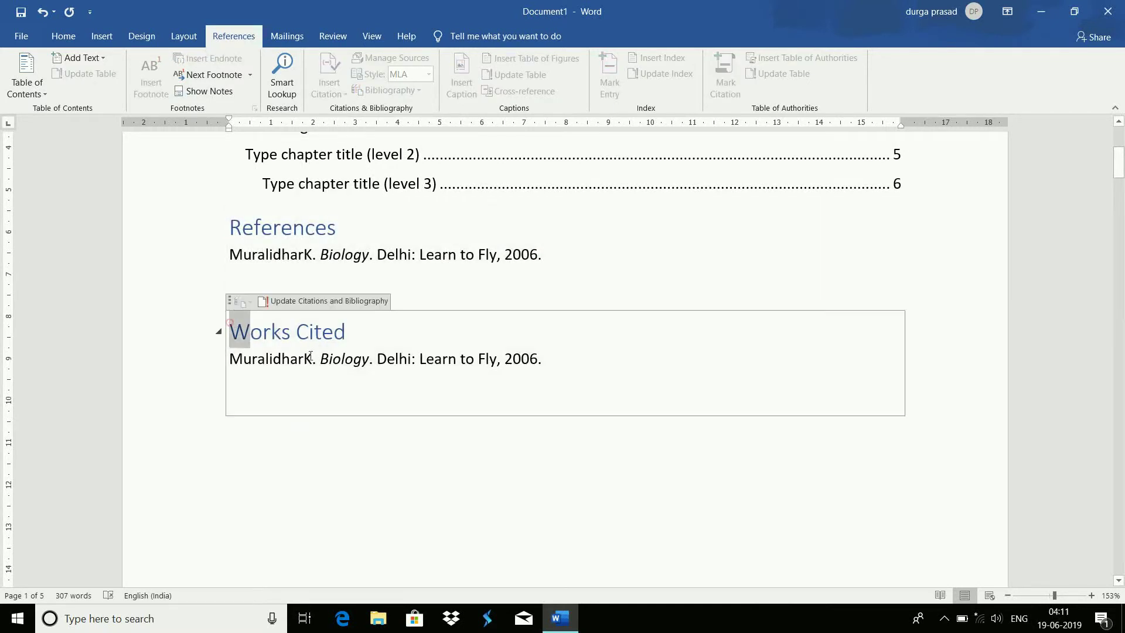
pyautogui.moveTo(230, 323); pyautogui.dragTo(570, 418)
pyautogui.press('Delete')
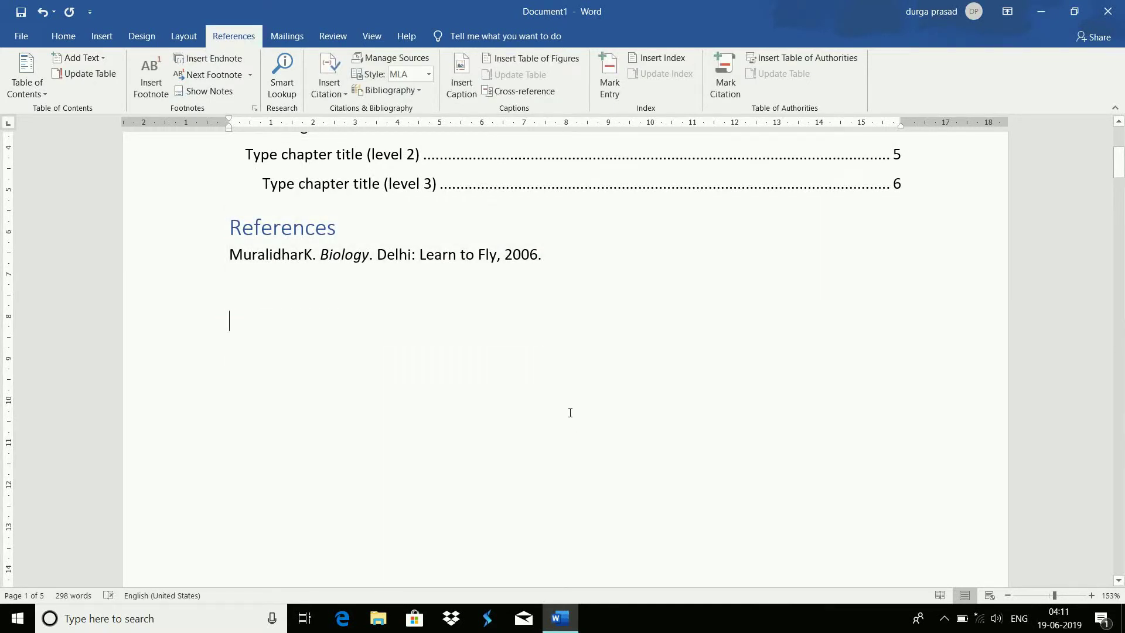
# Review the table of contents and References list, the available citation styles, and the built-in bibliography formats
pyautogui.scroll(3, 417, 359)
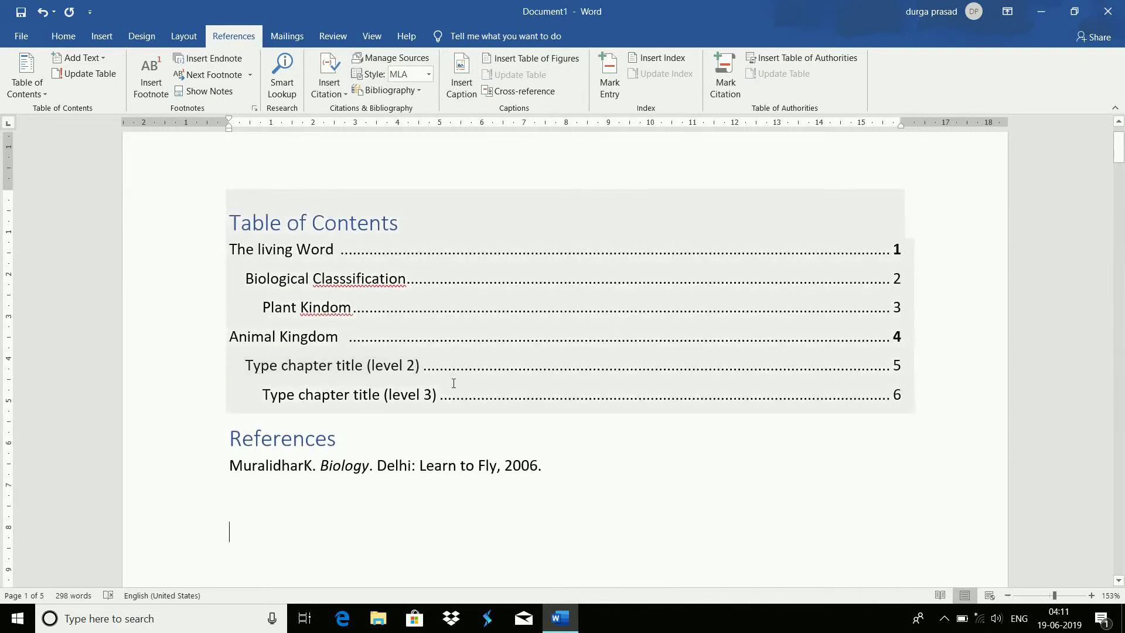
pyautogui.scroll(-2, 293, 423)
pyautogui.click(296, 419)
pyautogui.scroll(-1, 296, 404)
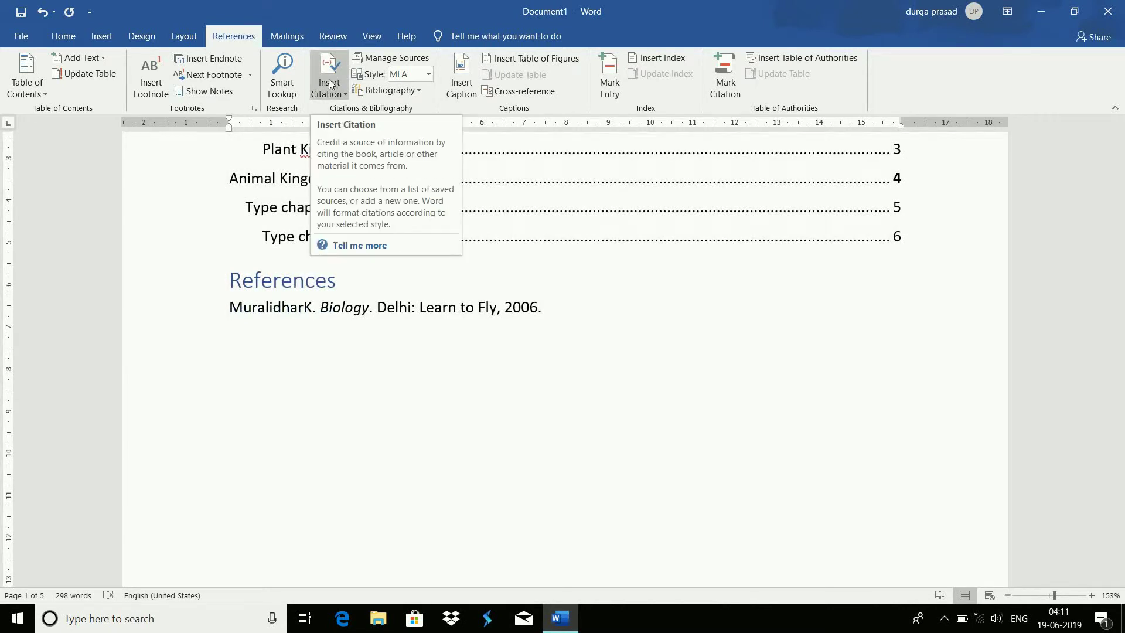
pyautogui.click(428, 73)
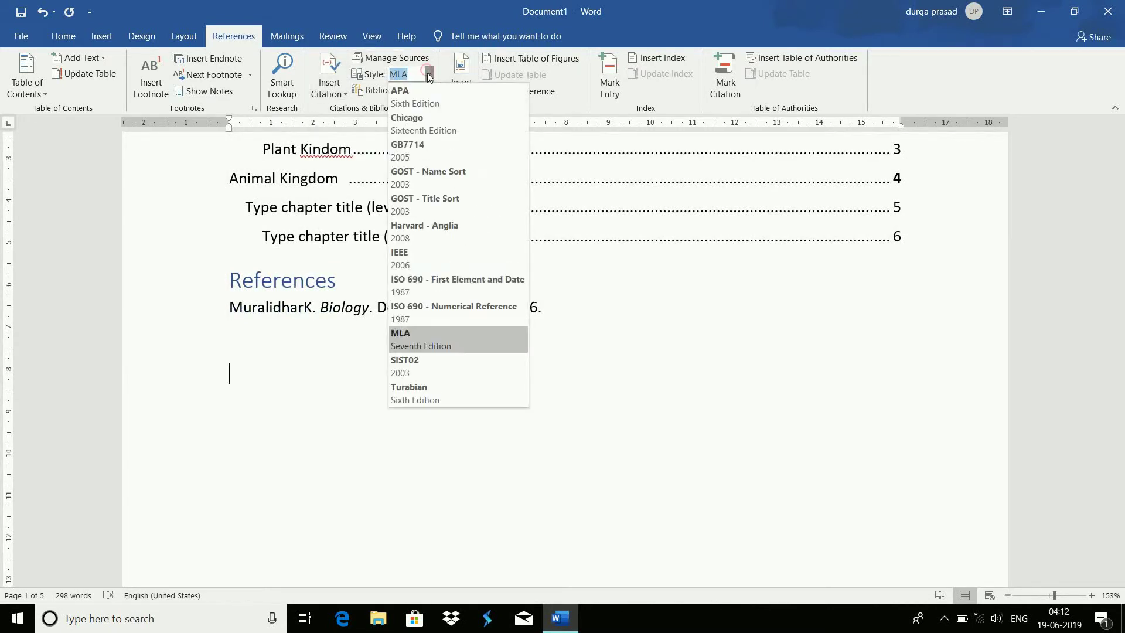
pyautogui.click(247, 107)
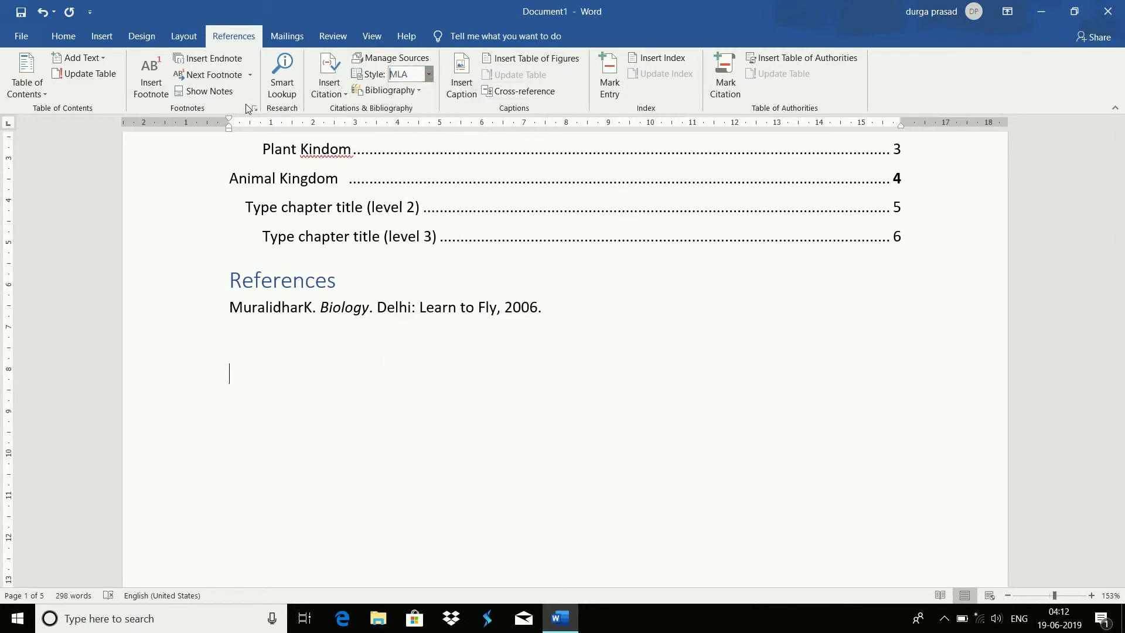
pyautogui.click(420, 90)
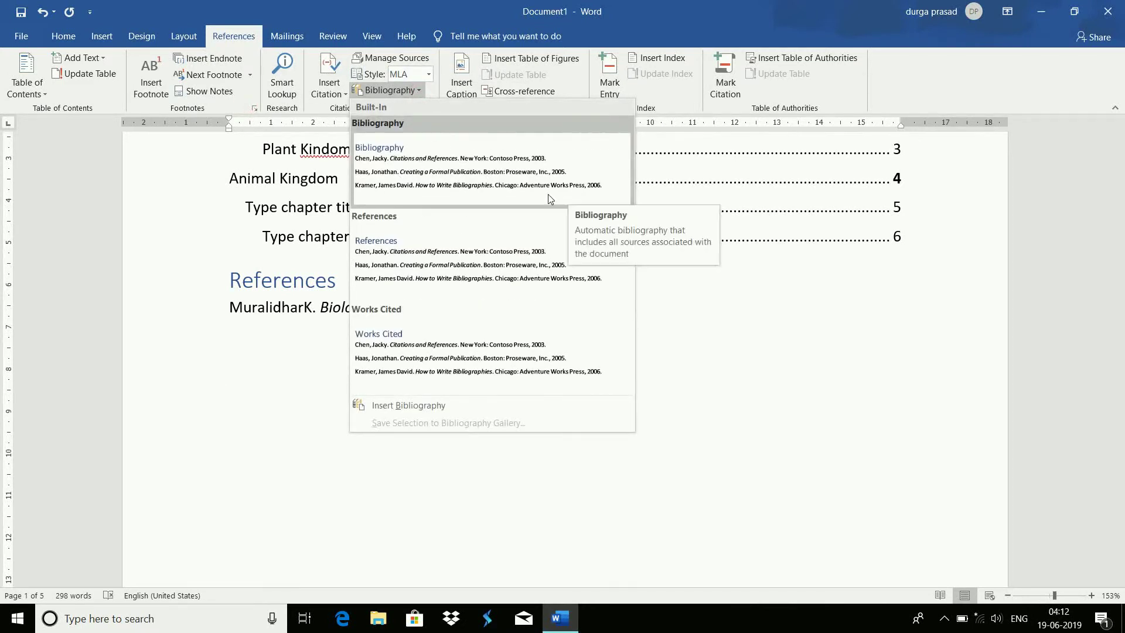
pyautogui.click(264, 106)
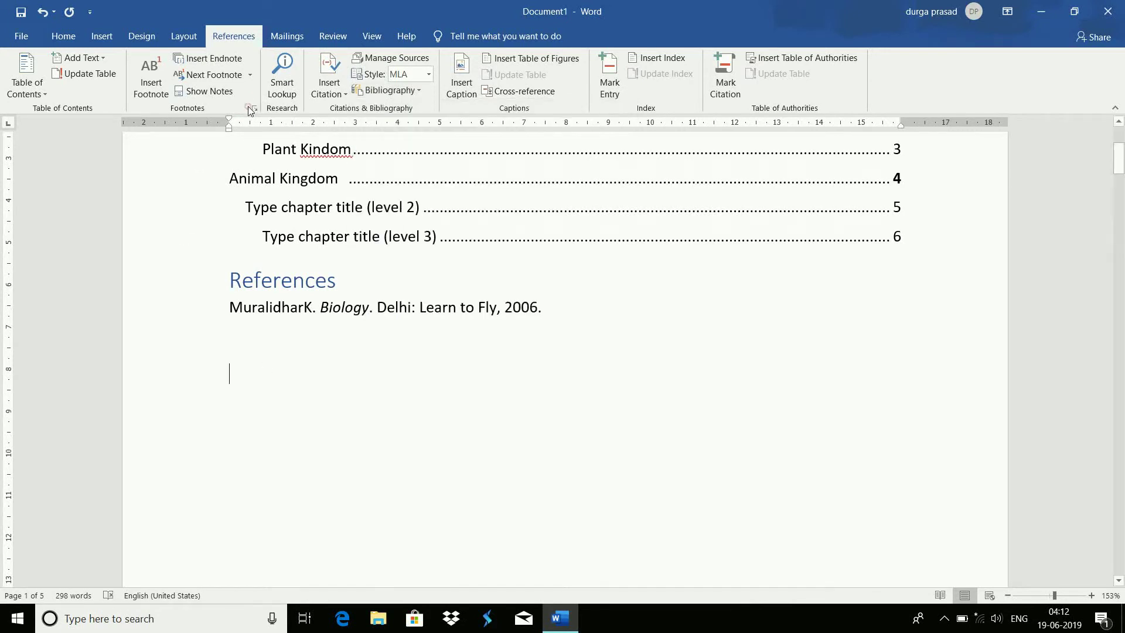
# Insert a caption after "The living Word" in the table of contents, using a new label named unit1.1
pyautogui.scroll(3, 298, 217)
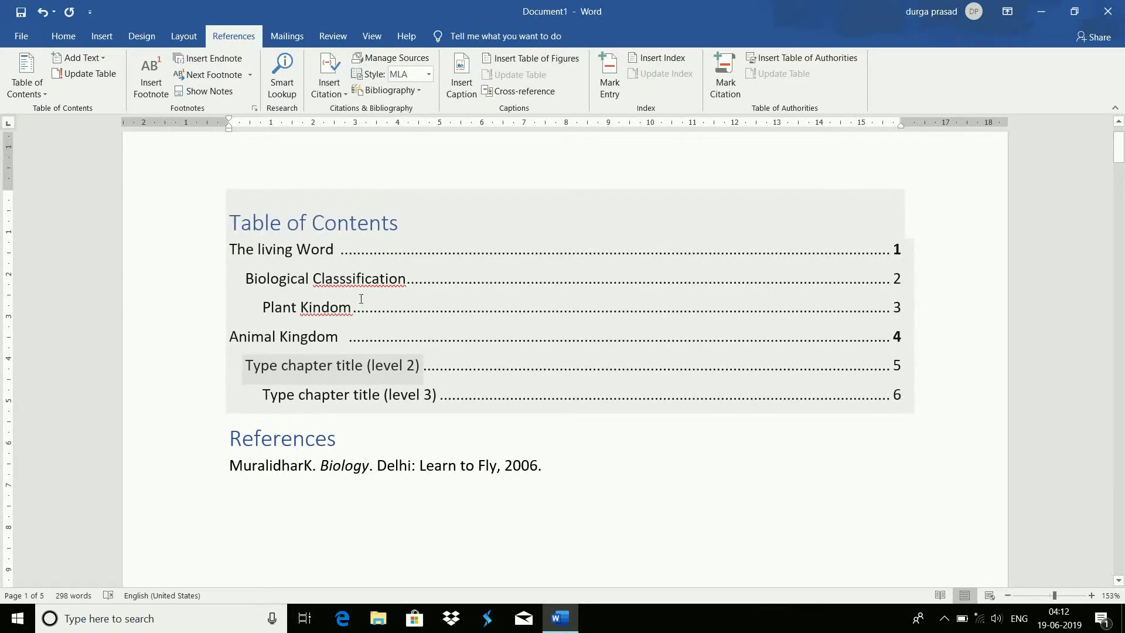
pyautogui.click(339, 258)
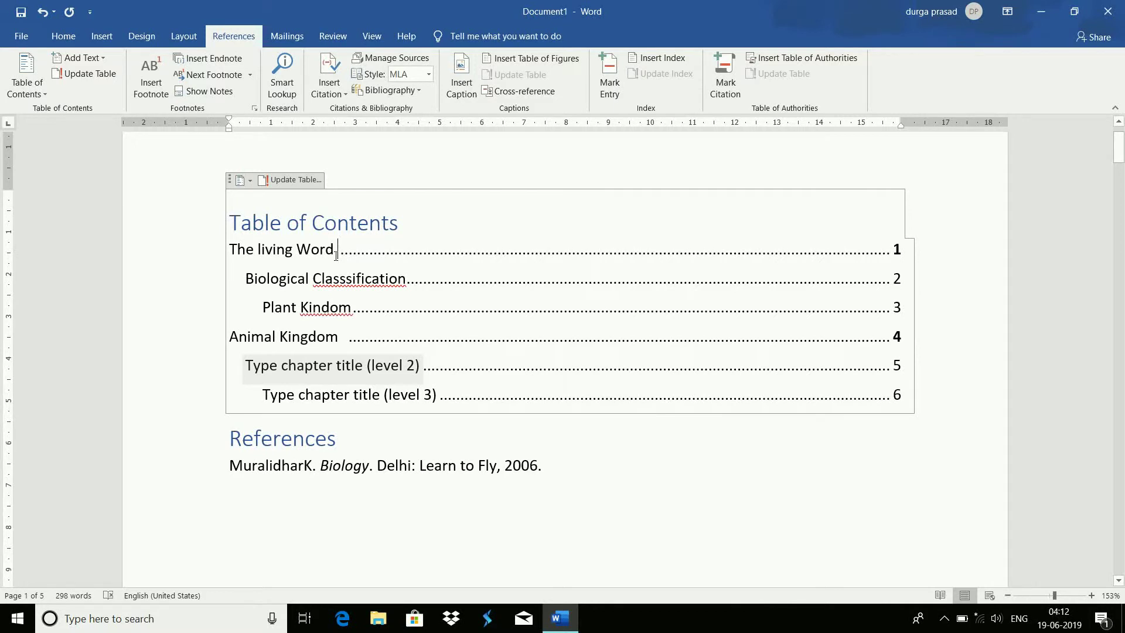
pyautogui.click(457, 95)
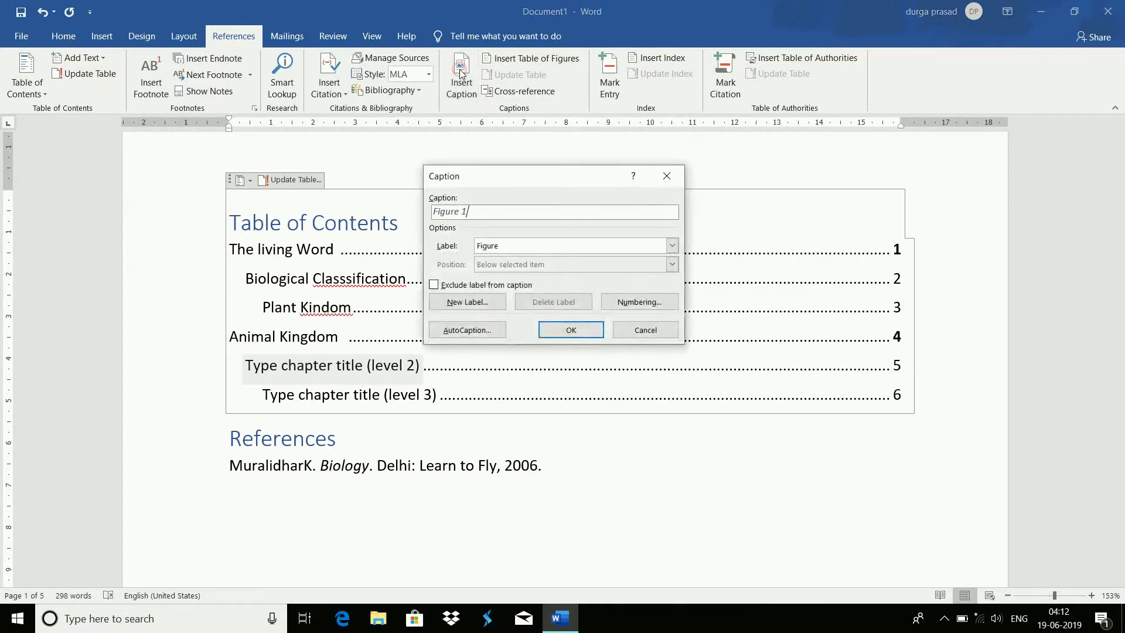
pyautogui.click(480, 304)
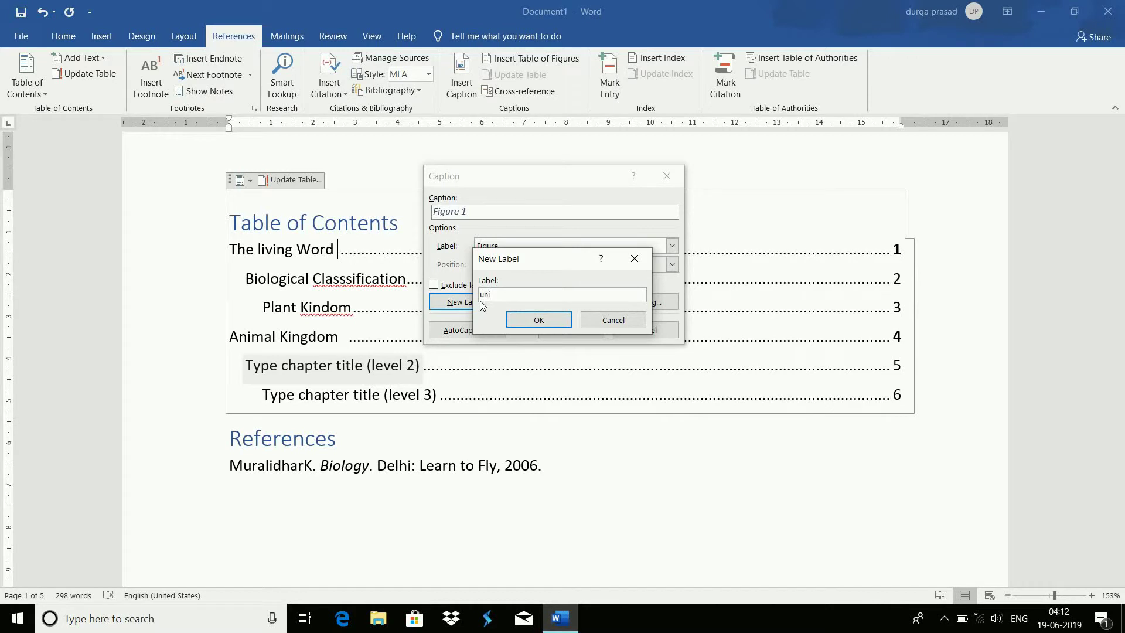
pyautogui.write('unit1.1')
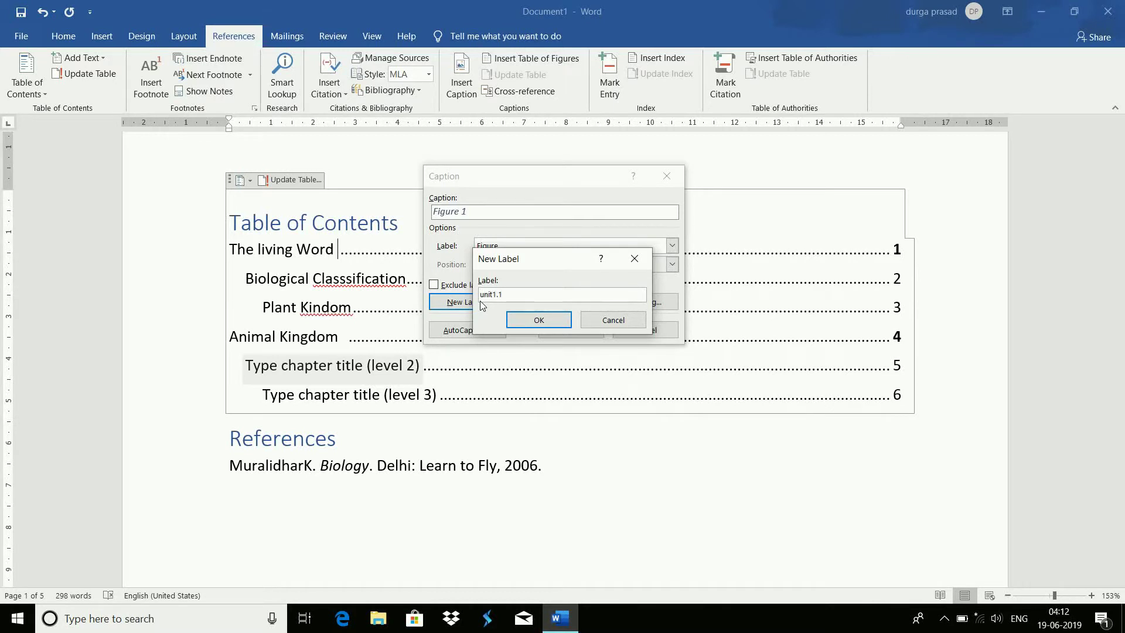
pyautogui.click(539, 320)
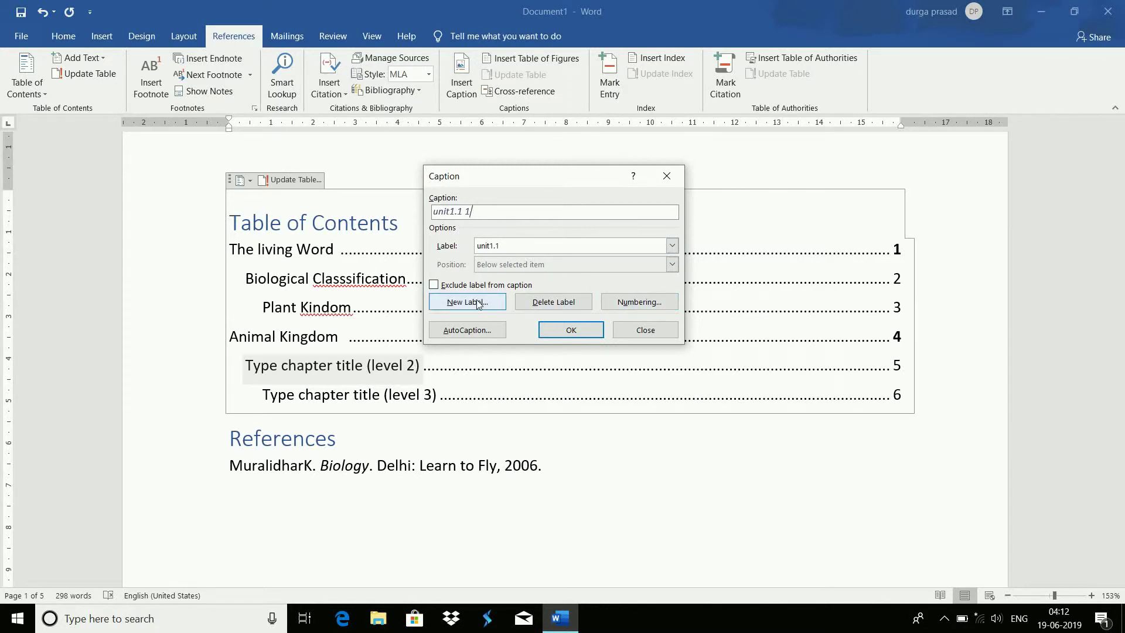
pyautogui.click(571, 330)
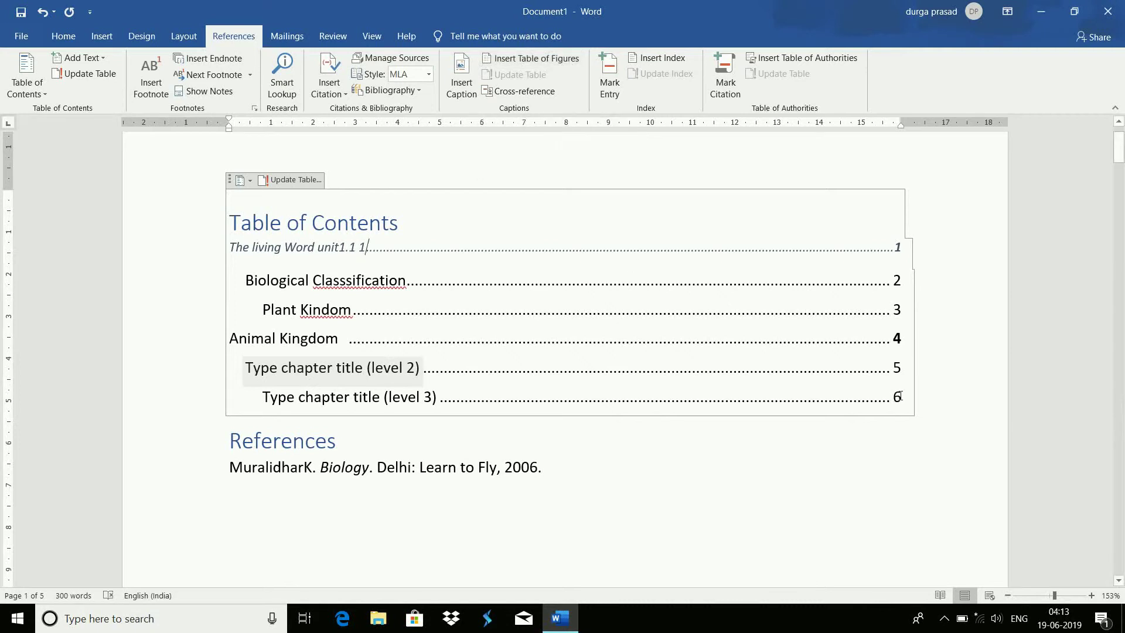
# Start a table of figures for the unit1.1 caption label, trying the dashed tab leader and choosing the solid underline leader
pyautogui.click(550, 61)
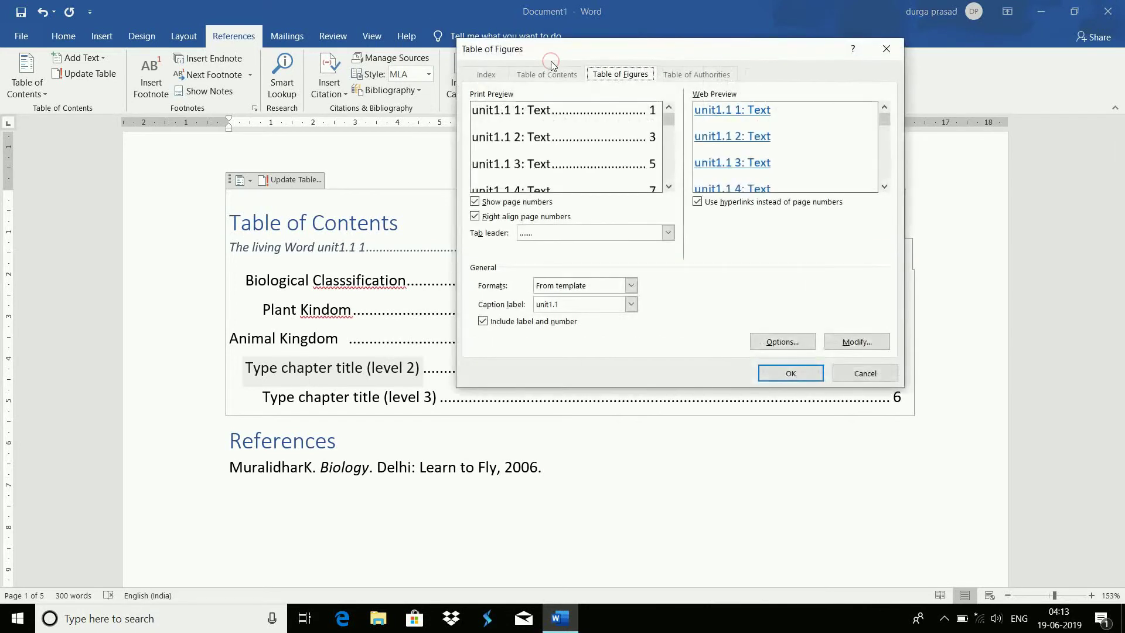
pyautogui.click(638, 306)
pyautogui.click(638, 306)
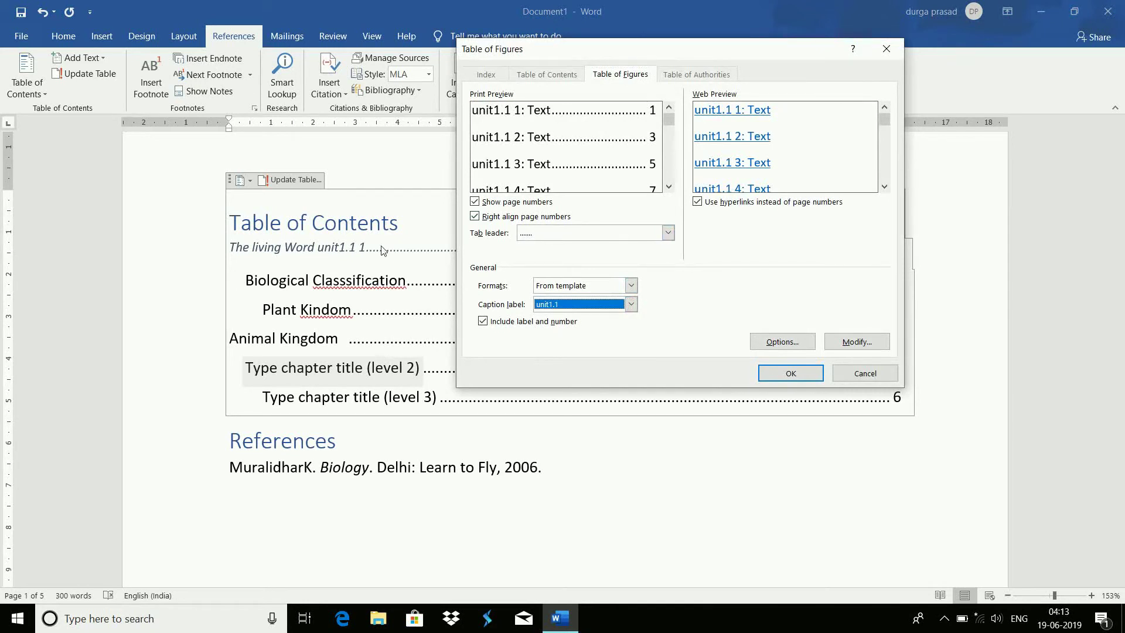
pyautogui.moveTo(618, 48); pyautogui.dragTo(665, 155)
pyautogui.click(593, 340)
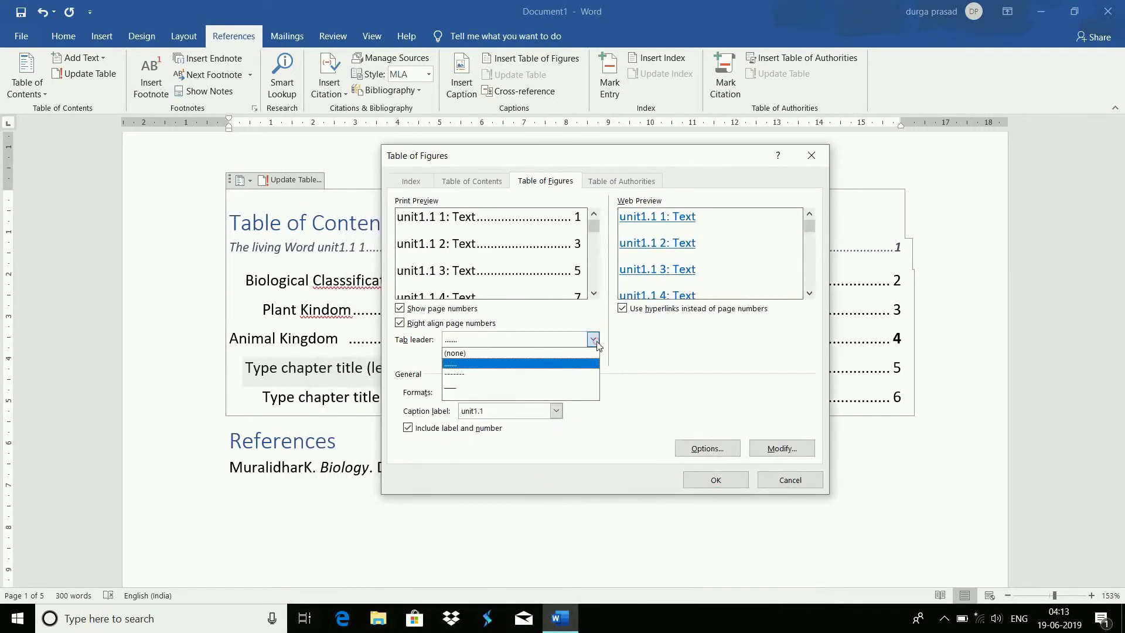
pyautogui.click(566, 377)
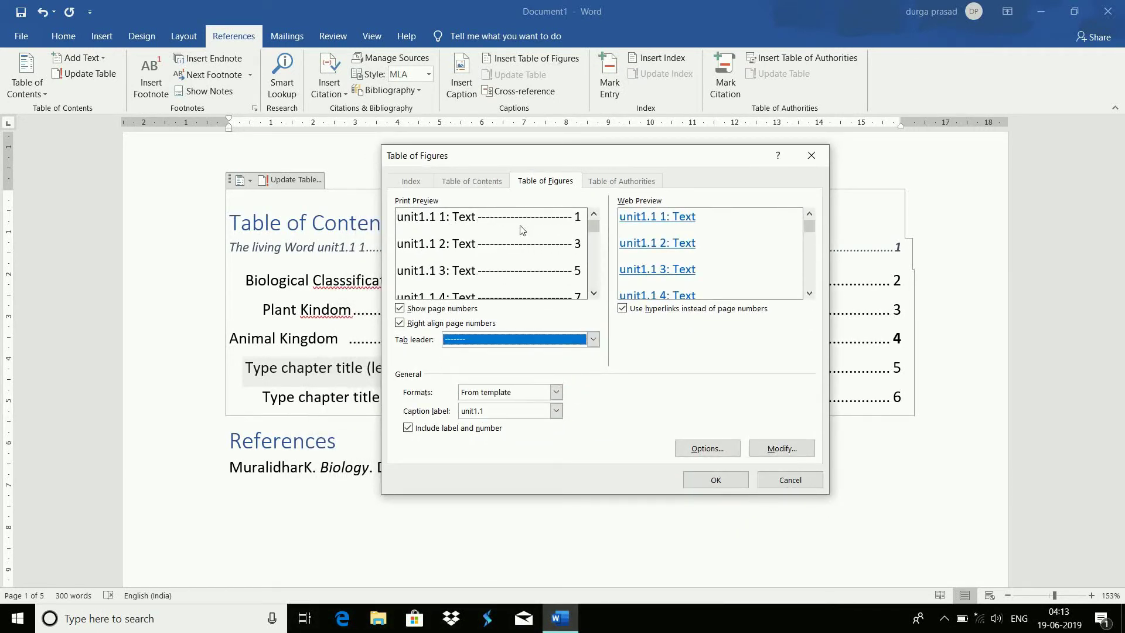
pyautogui.click(594, 340)
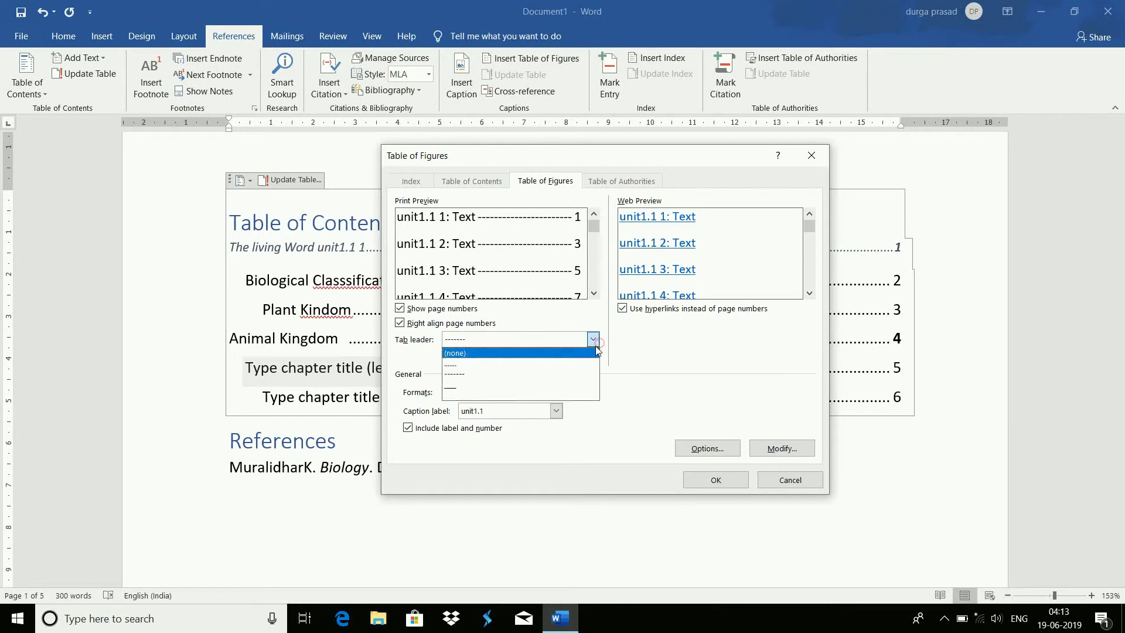
pyautogui.click(558, 389)
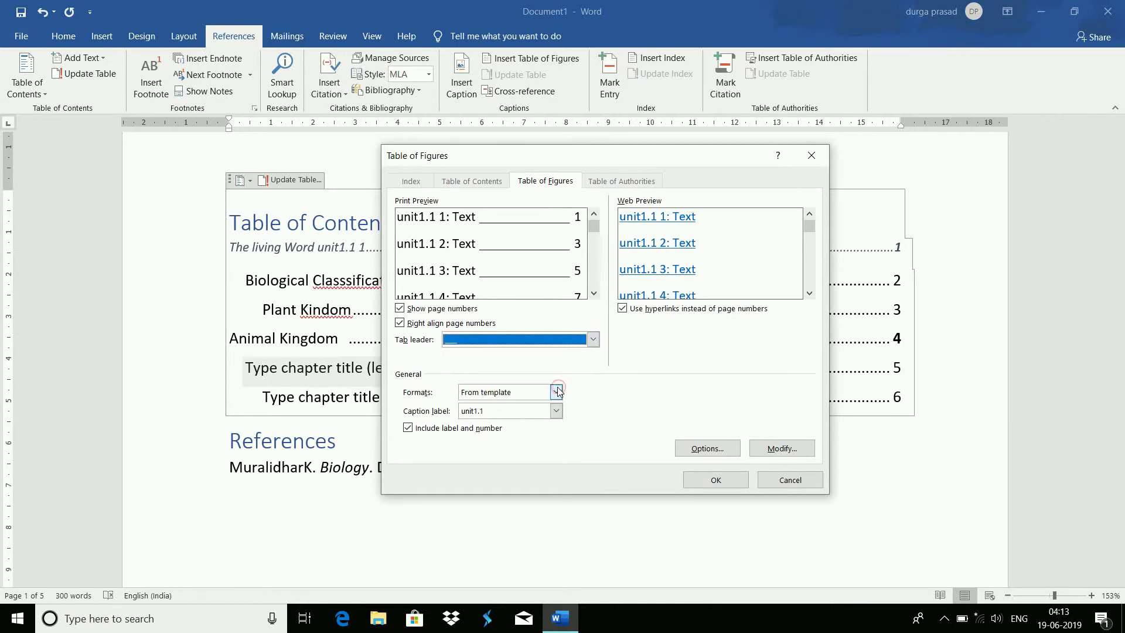
# Try the table of figures without a tab leader, and set the tab leader to dots
pyautogui.click(597, 339)
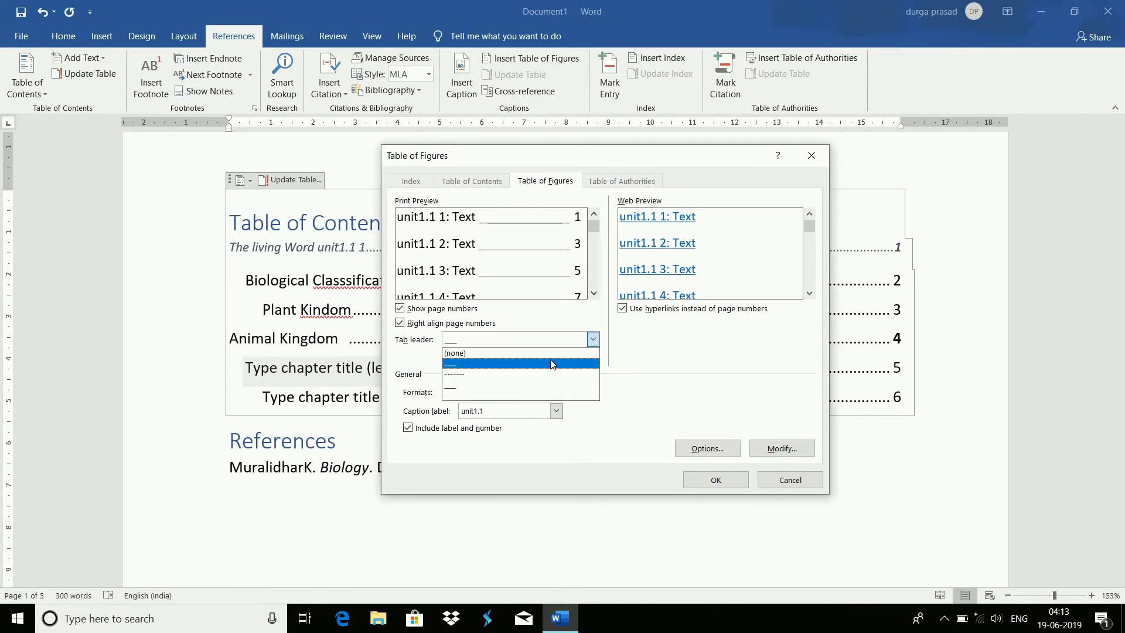
pyautogui.click(550, 354)
pyautogui.click(593, 340)
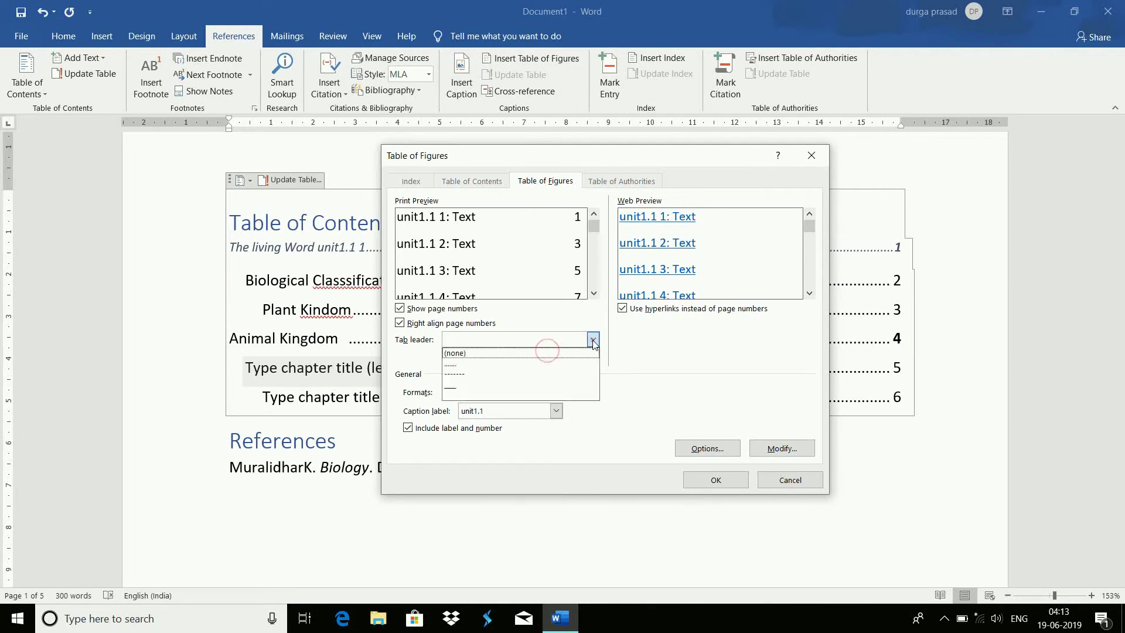
pyautogui.click(579, 364)
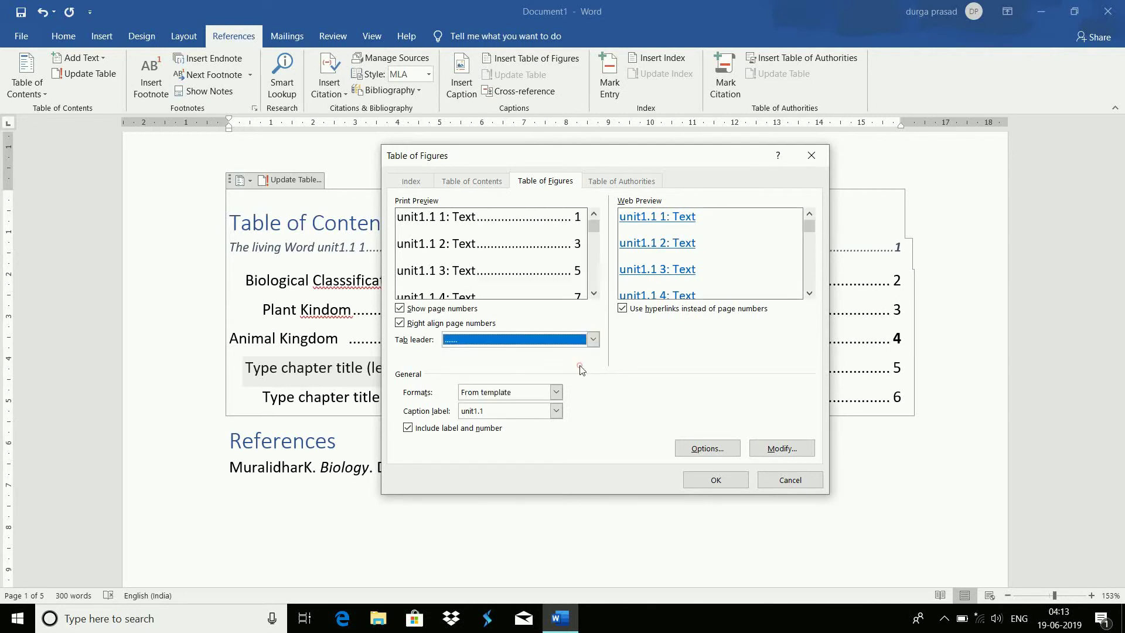
# Try the Classic, Distinctive and Centered formats for the table of figures
pyautogui.click(556, 392)
pyautogui.click(536, 415)
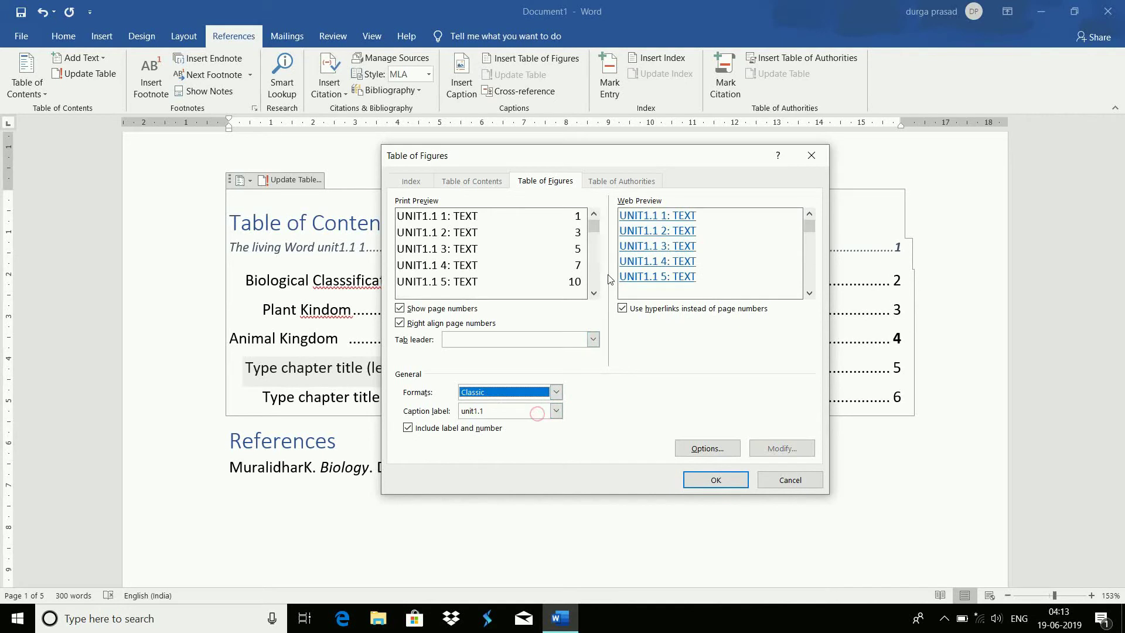
pyautogui.click(556, 392)
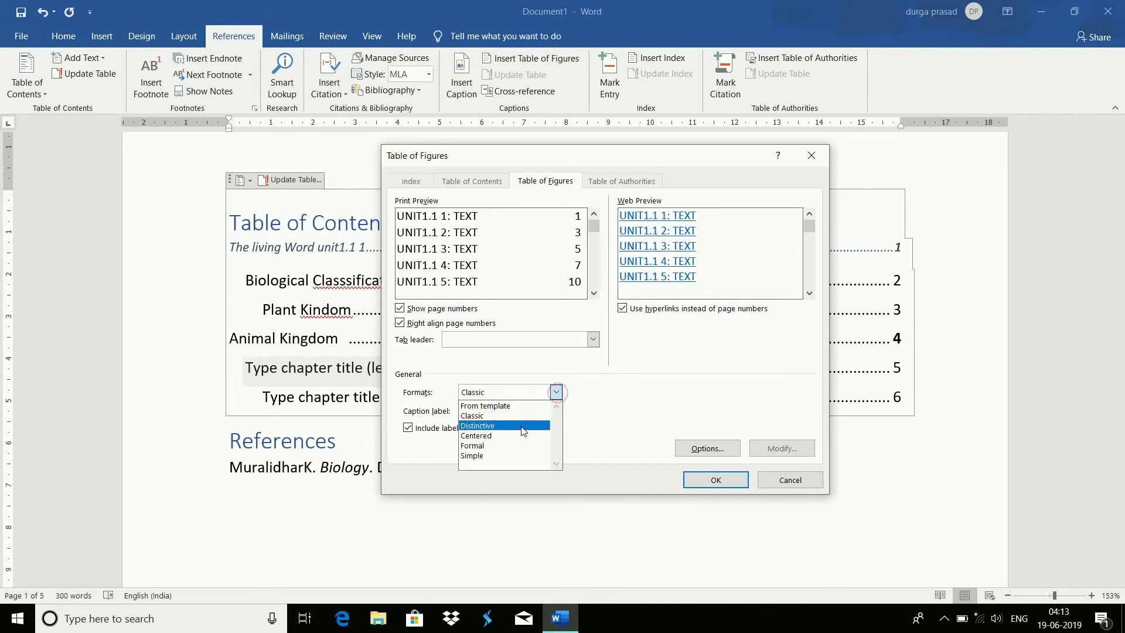
pyautogui.click(522, 424)
pyautogui.click(556, 392)
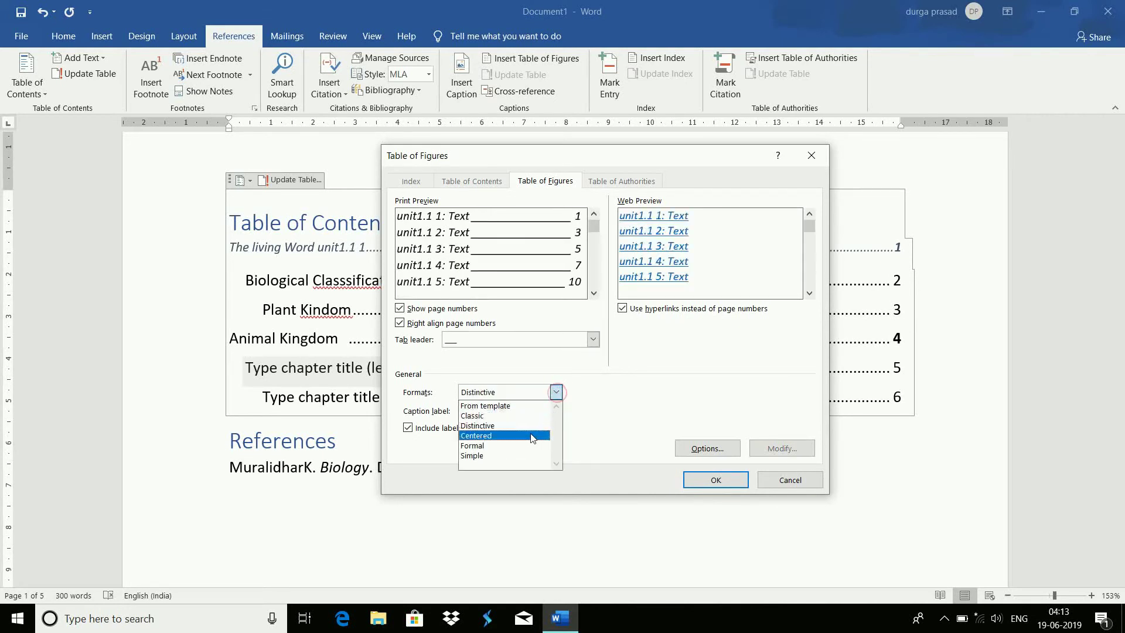
pyautogui.click(530, 432)
# Choose the Formal format and insert the table of figures for the unit1.1 caption label
pyautogui.click(557, 393)
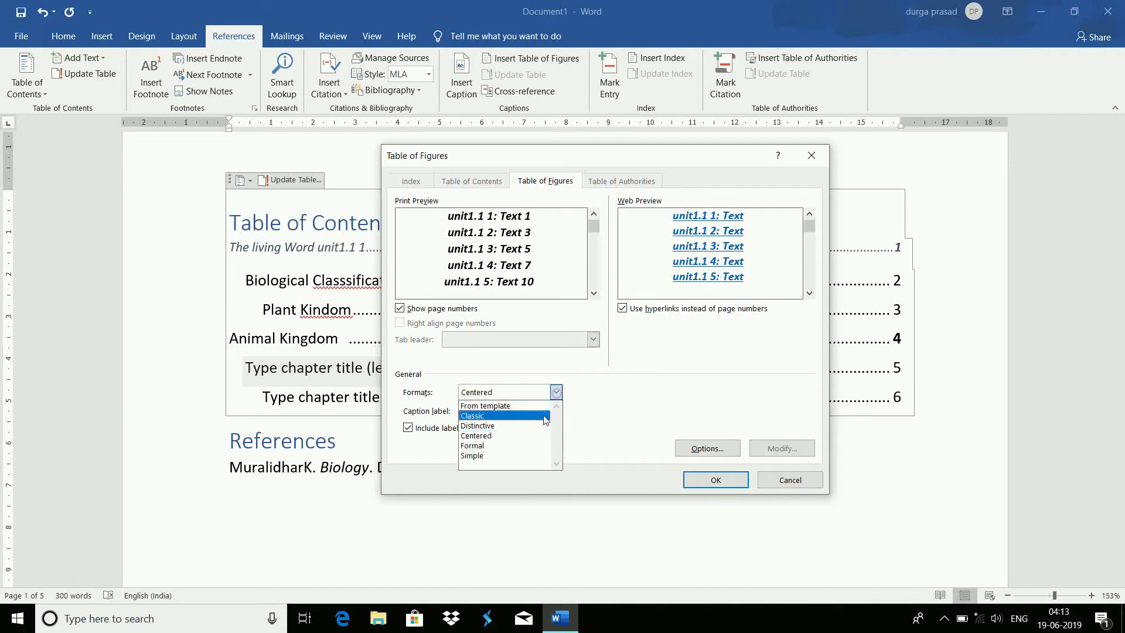
pyautogui.click(523, 441)
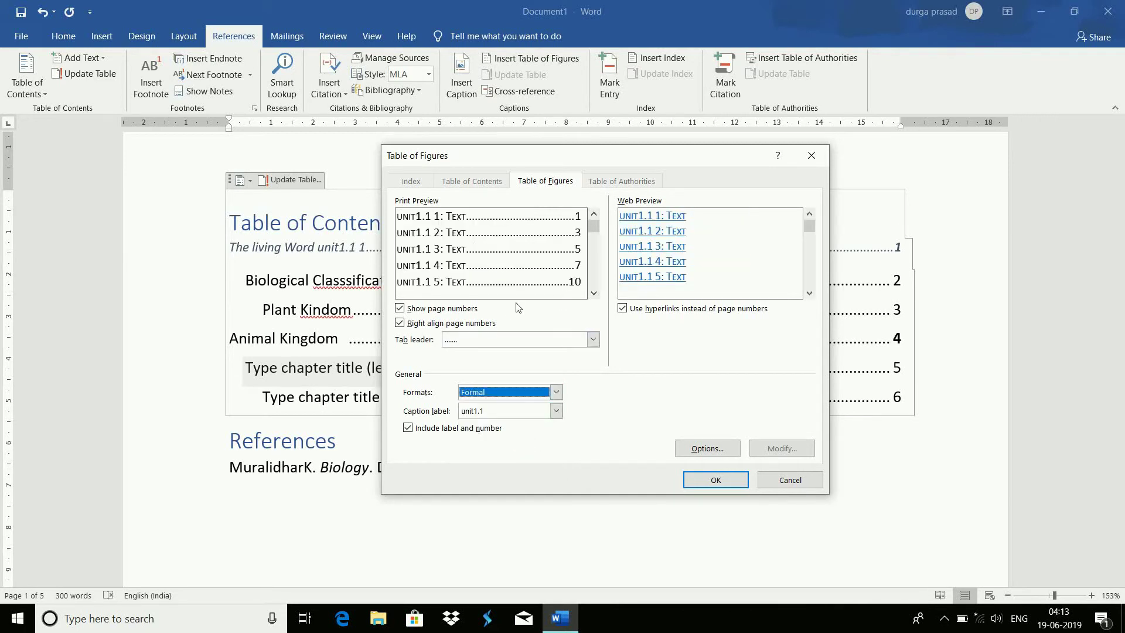
pyautogui.click(712, 479)
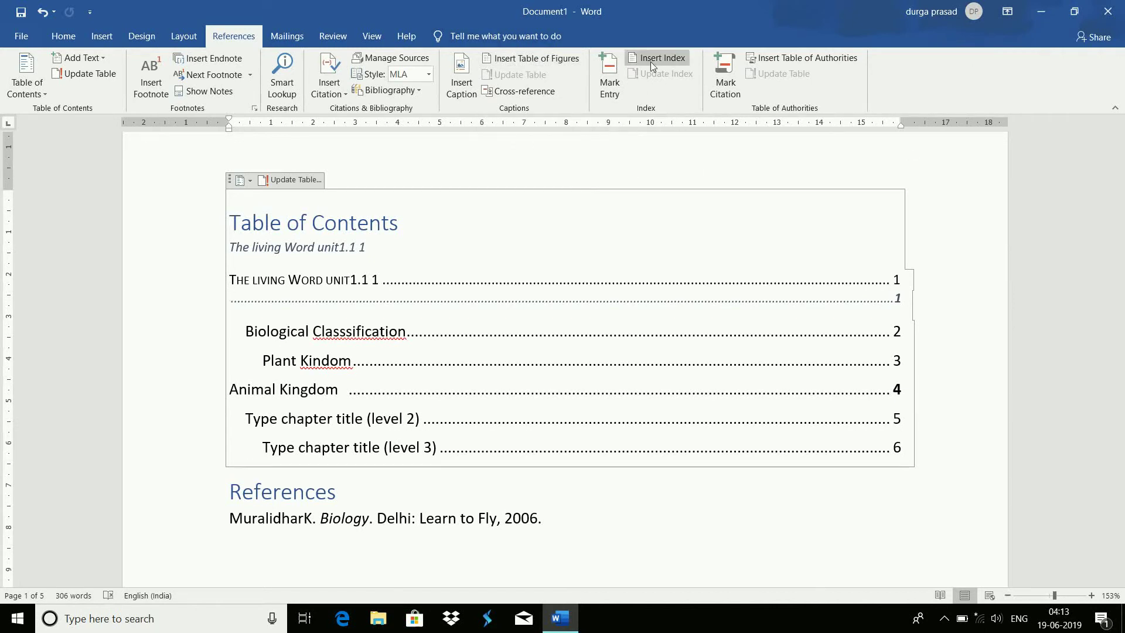
# Review the index settings and the available index formats, and close them without inserting an index
pyautogui.click(668, 57)
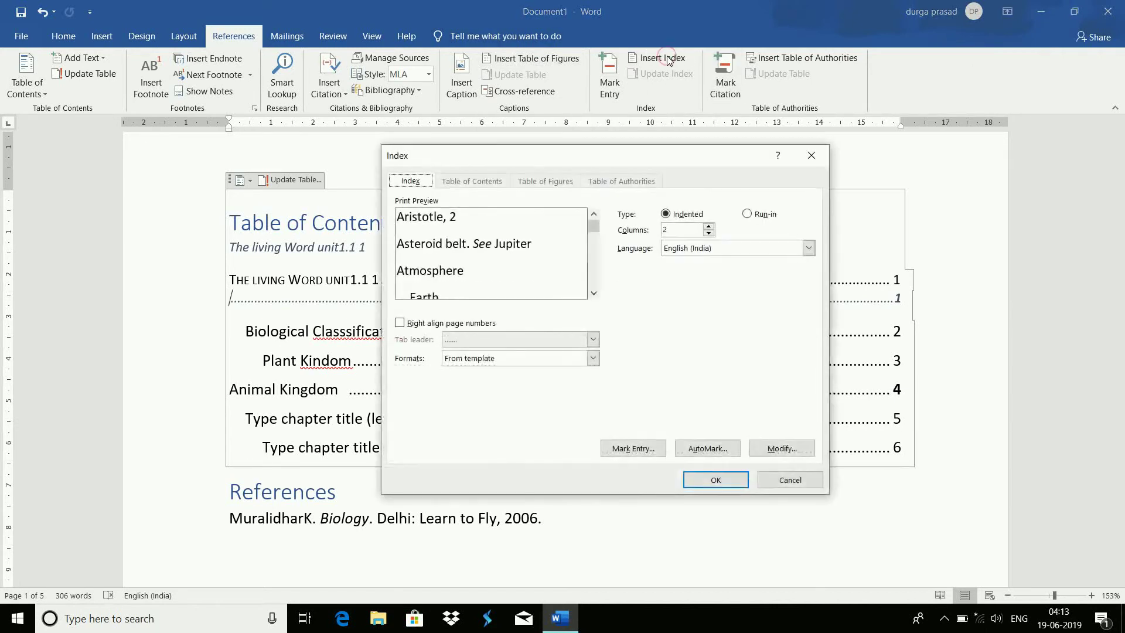
pyautogui.moveTo(528, 160); pyautogui.dragTo(508, 353)
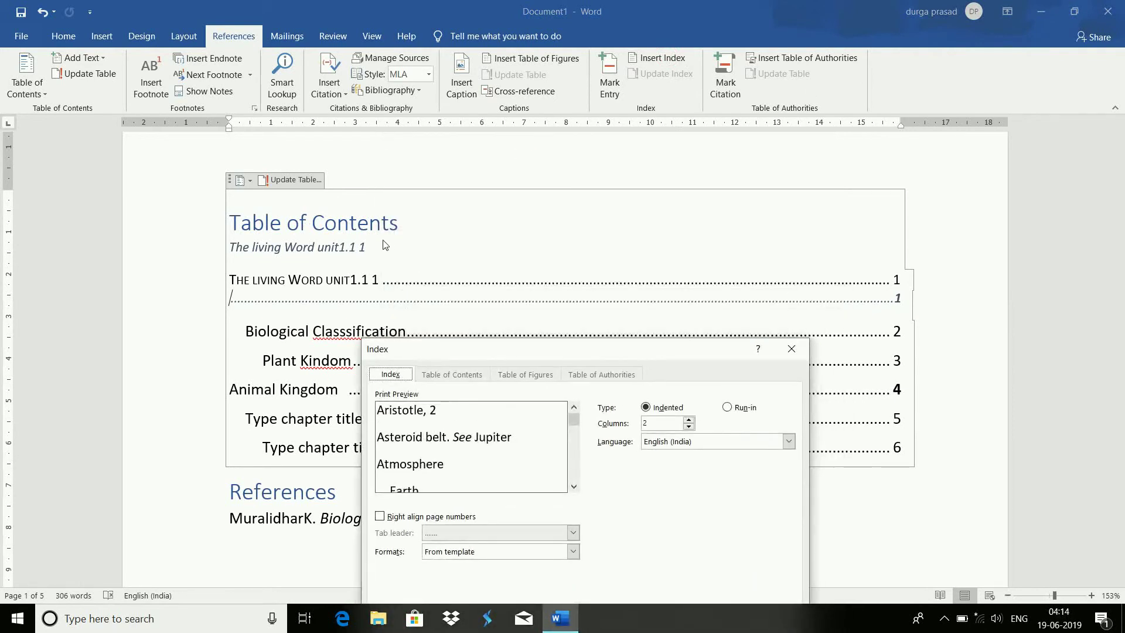
pyautogui.moveTo(484, 347); pyautogui.dragTo(483, 220)
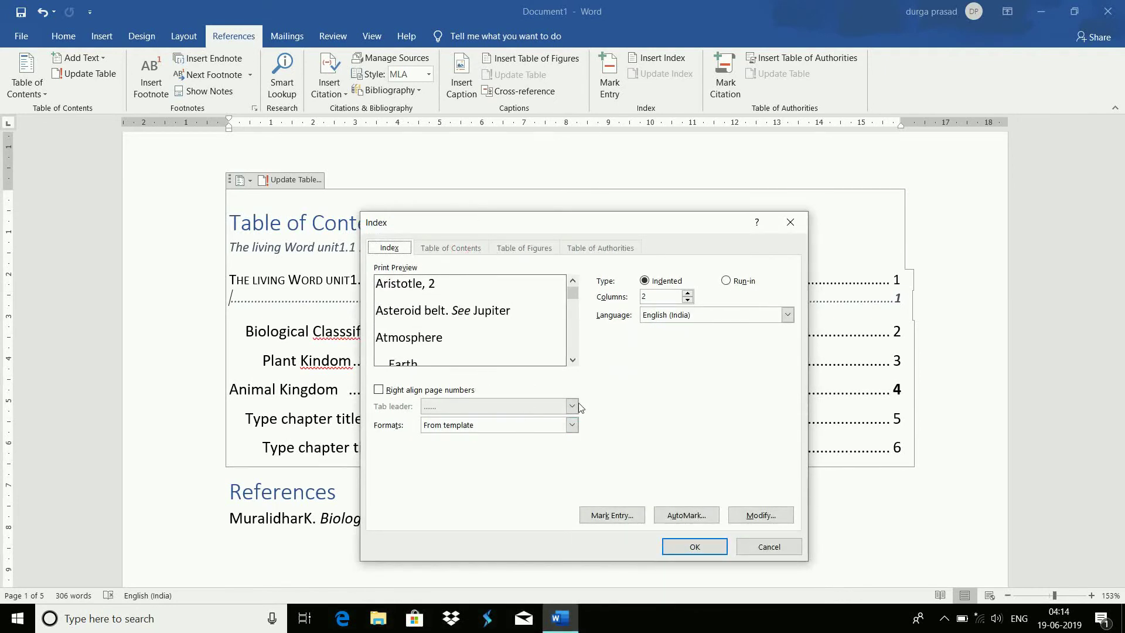
pyautogui.click(573, 425)
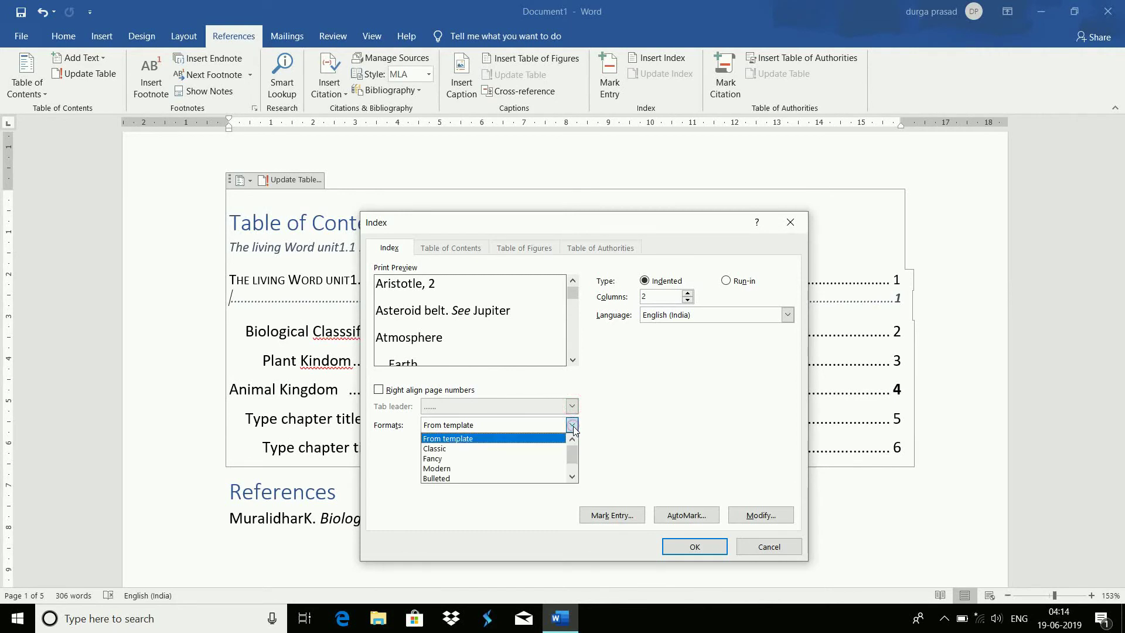
pyautogui.click(573, 427)
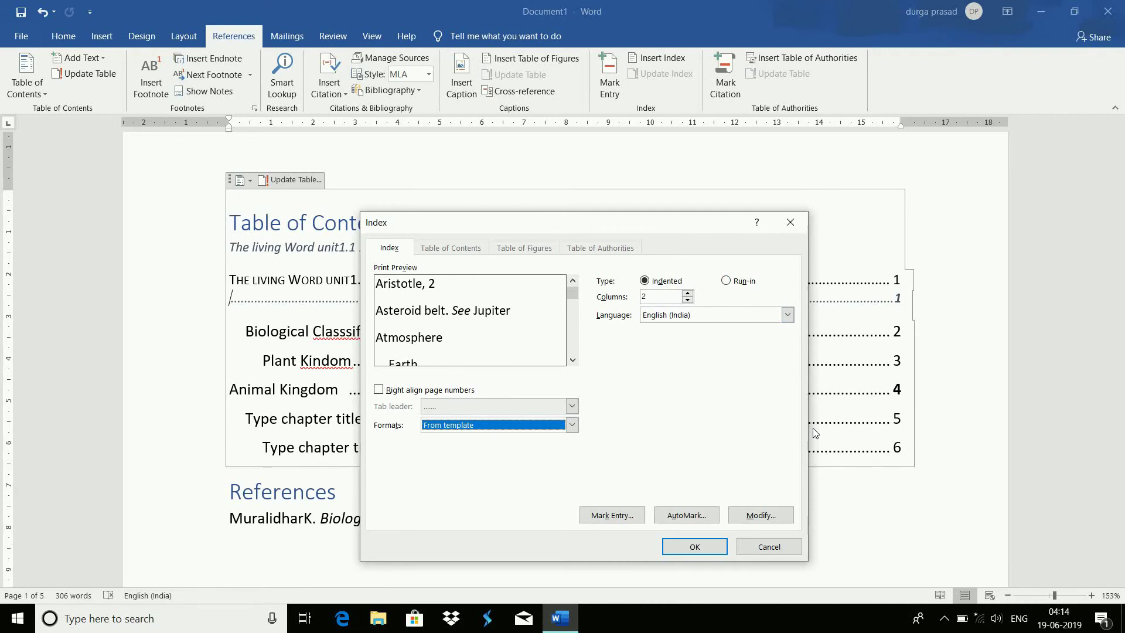
pyautogui.click(789, 222)
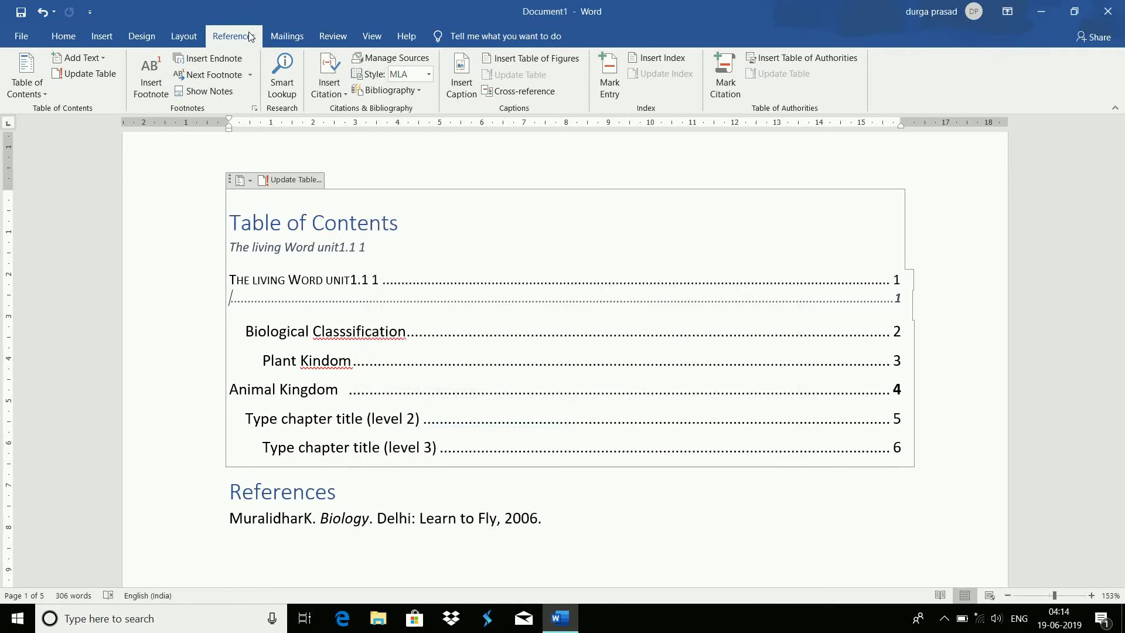